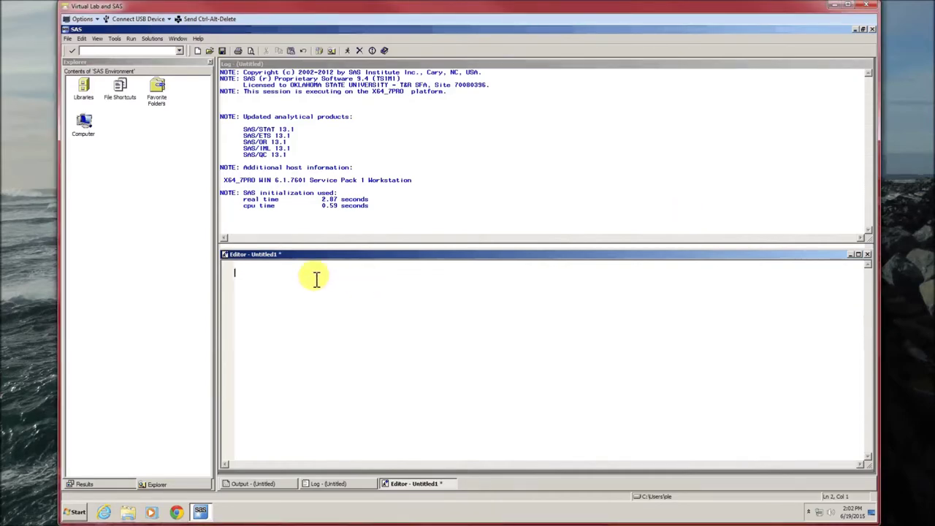
Add the FILENAME and DATA step reading statgrades.csv into statData, end it with run;, and submit it
{"action": "type", "text": "FILENAME datafile url 'http://rfs.kvasaheim.com/data/statgrades.csv';  DATA statData;   INFILE datafile delimiter=\",\" dsd firstobs=2;   INPUT id $ grade gender $ gpa SATmath age college $ ;"}
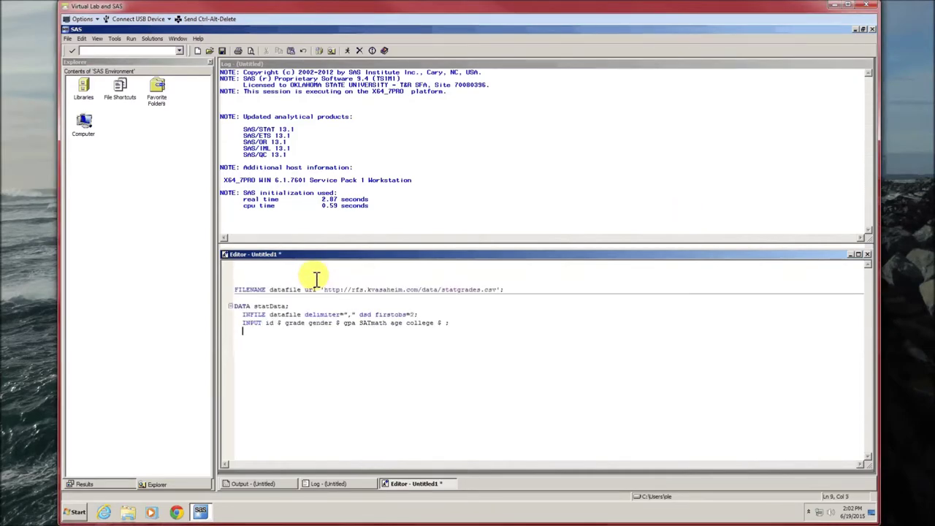
{"action": "key", "text": "BackSpace"}
{"action": "key", "text": "BackSpace"}
{"action": "type", "text": "run"}
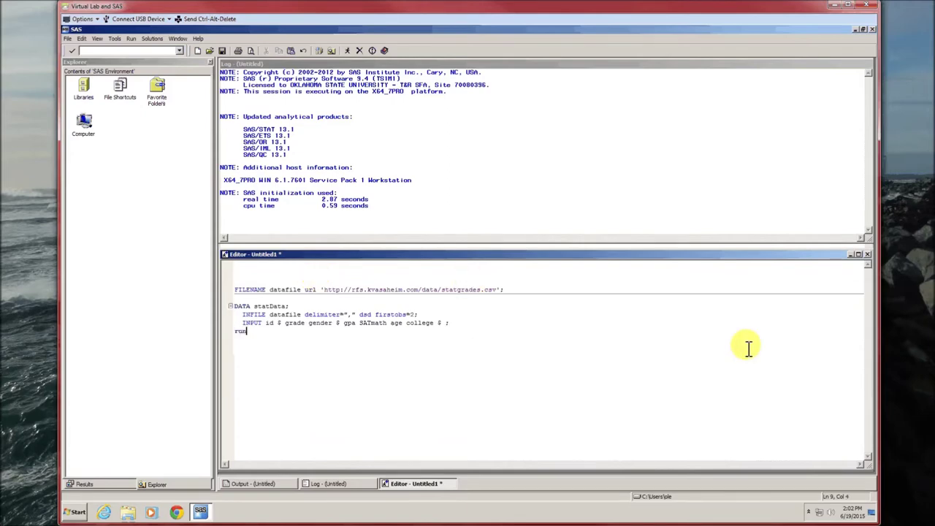
{"action": "type", "text": ";"}
{"action": "key", "text": "Return"}
{"action": "key", "text": "shift+Up"}
{"action": "key", "text": "shift+Up"}
{"action": "key", "text": "shift+Up"}
{"action": "key", "text": "shift+Up"}
{"action": "key", "text": "shift+Up"}
{"action": "key", "text": "shift+Up"}
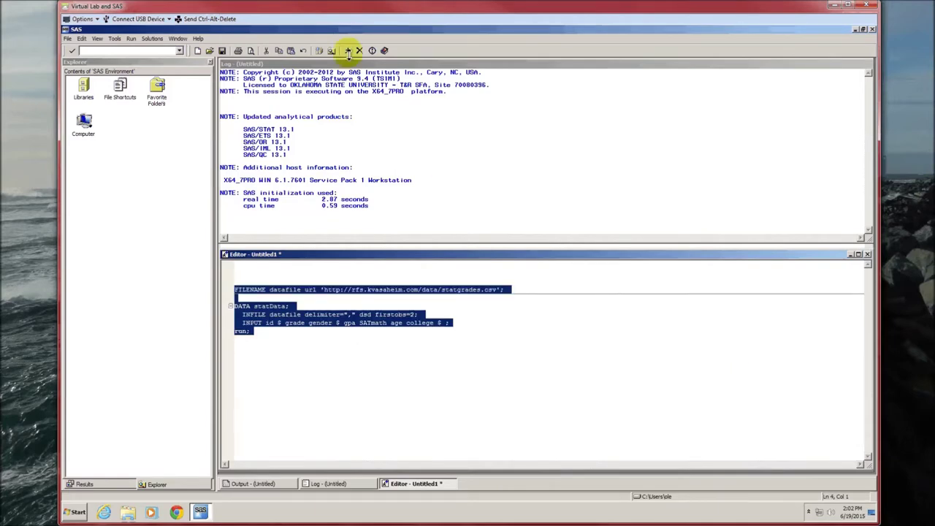
{"action": "key", "text": "F3"}
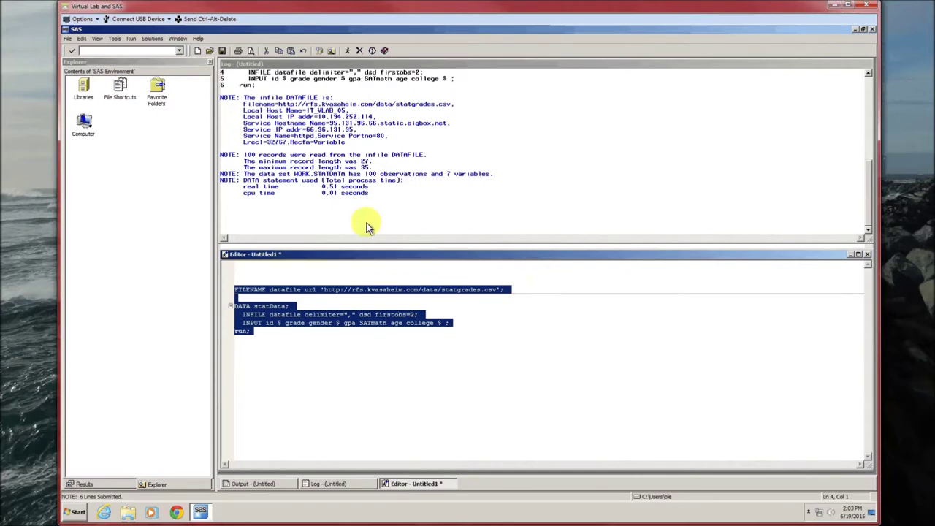
{"action": "left_click", "coordinate": [252, 361]}
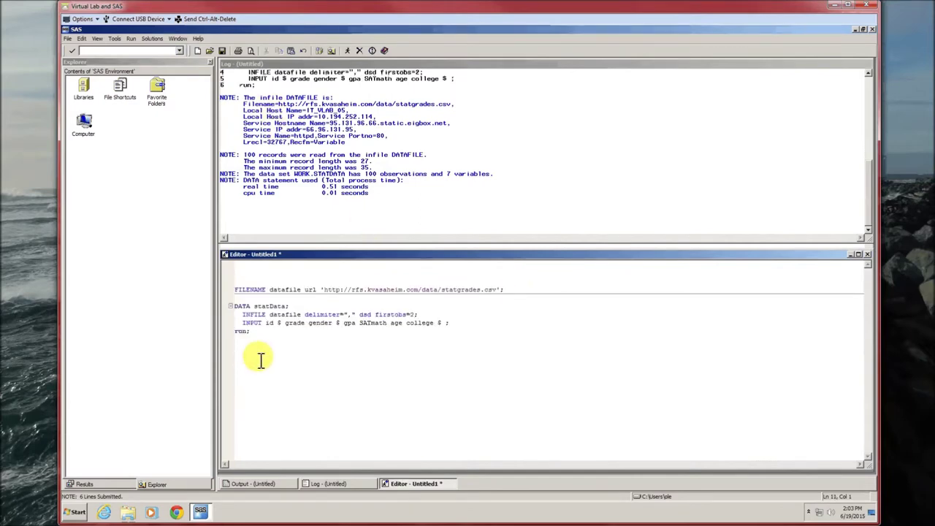
Write and submit a PROC PRINT data=statData; run; step
{"action": "type", "text": "PROC PRINT data"}
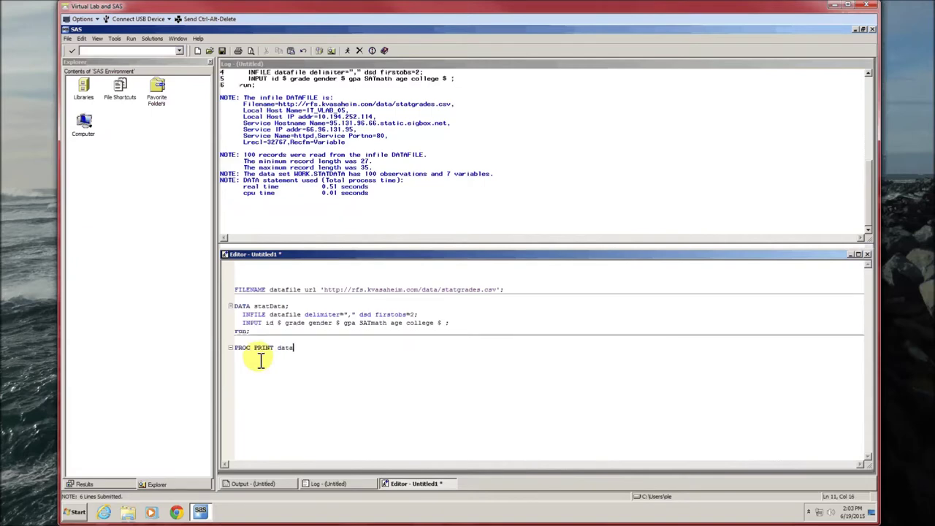
{"action": "type", "text": "=statData;"}
{"action": "key", "text": "Return"}
{"action": "type", "text": "run;"}
{"action": "key", "text": "shift+Up"}
{"action": "key", "text": "shift+Up"}
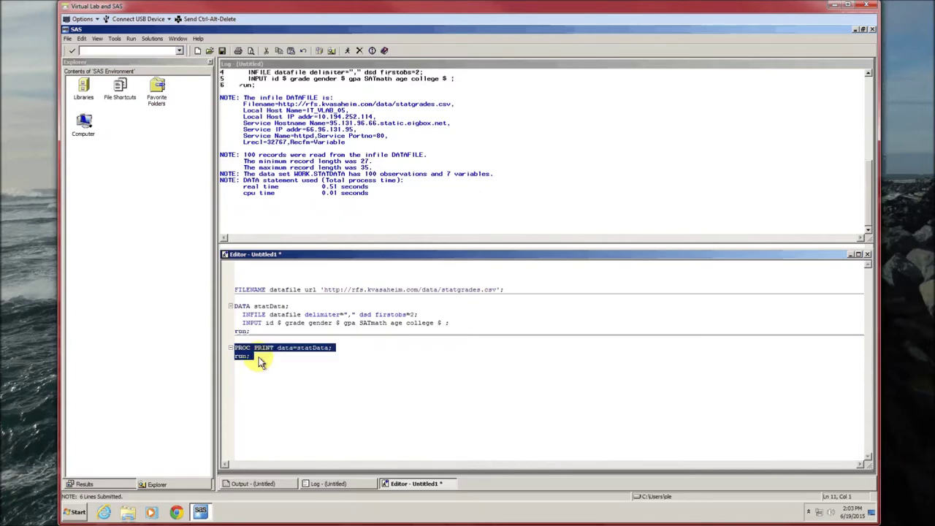
{"action": "key", "text": "F3"}
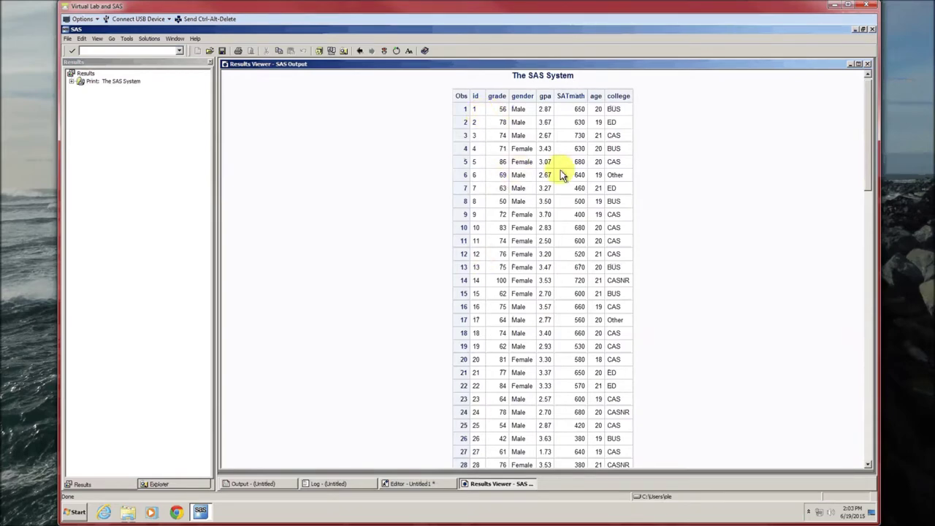
Scroll the printed table to mark the stray LASSO college in row 48, then close the output
{"action": "scroll", "coordinate": [608, 282], "scroll_direction": "down", "scroll_amount": 5}
{"action": "scroll", "coordinate": [609, 284], "scroll_direction": "down", "scroll_amount": 3}
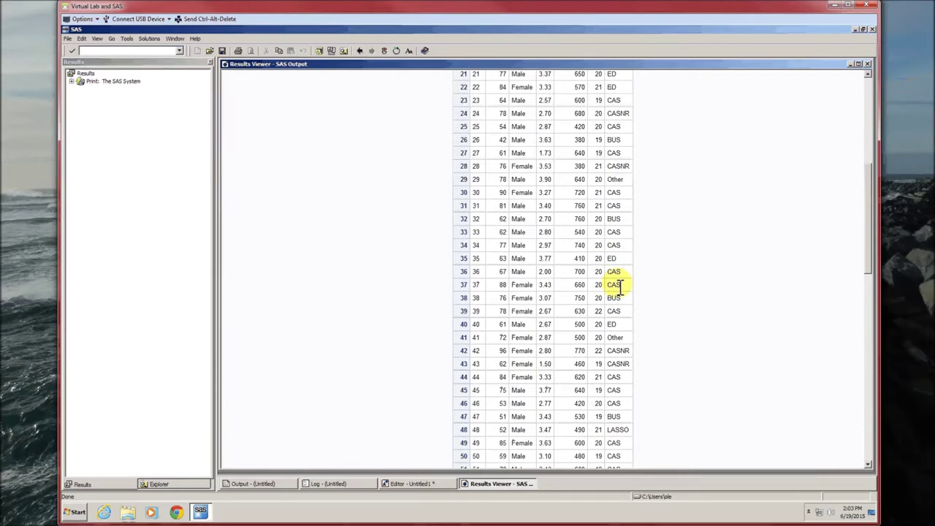
{"action": "scroll", "coordinate": [618, 290], "scroll_direction": "down", "scroll_amount": 2}
{"action": "scroll", "coordinate": [618, 290], "scroll_direction": "down", "scroll_amount": 2}
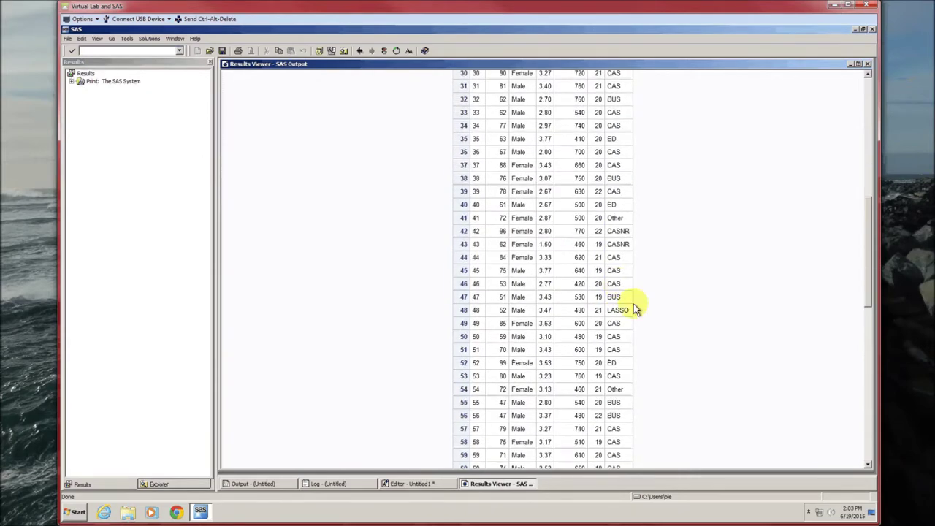
{"action": "double_click", "coordinate": [622, 312]}
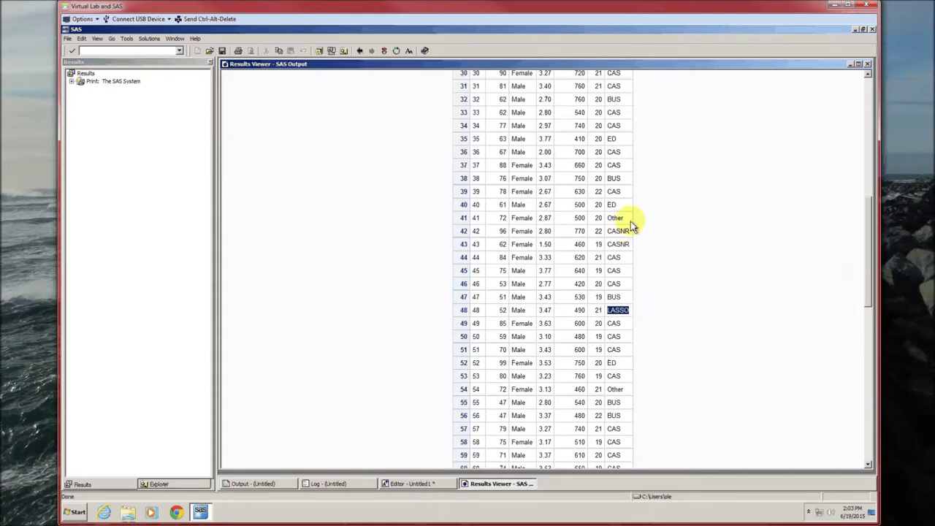
{"action": "left_click", "coordinate": [868, 65]}
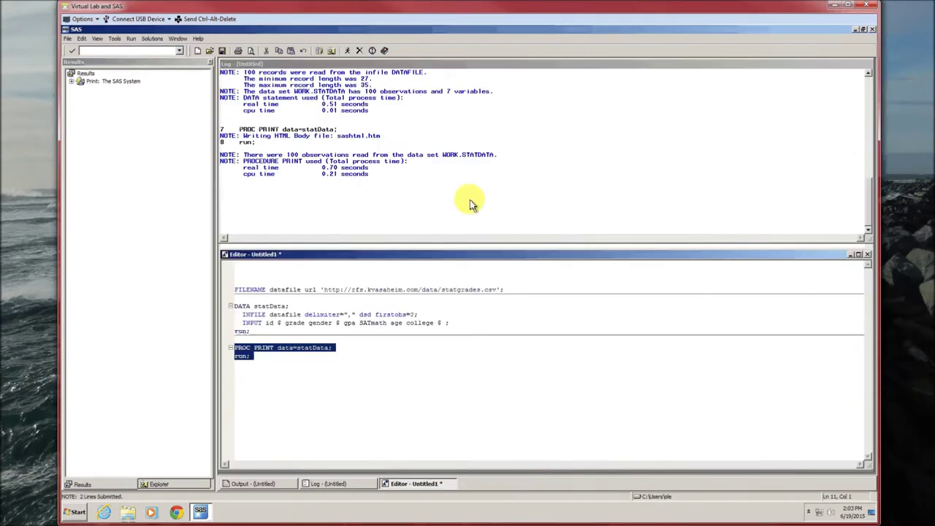
Insert IF college="LASSO" THEN college="Other"; after the INPUT statement
{"action": "left_click", "coordinate": [472, 326]}
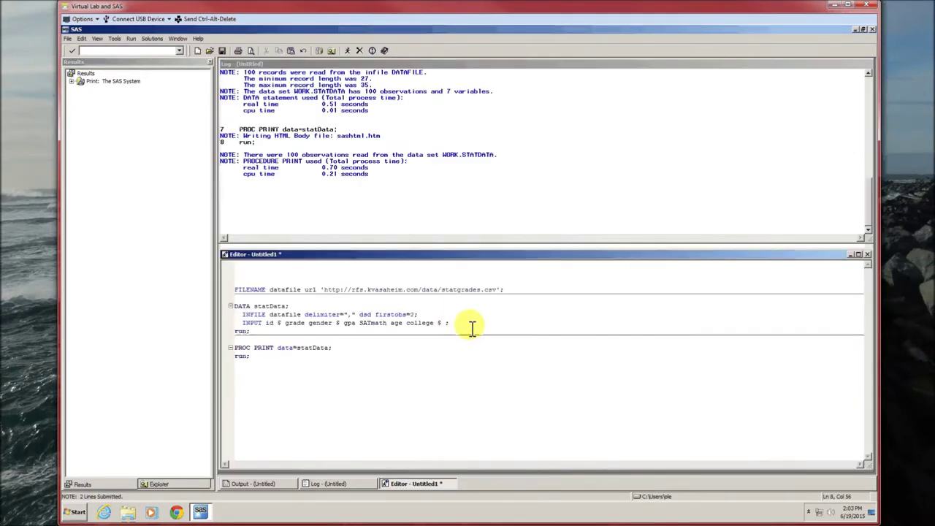
{"action": "key", "text": "Return"}
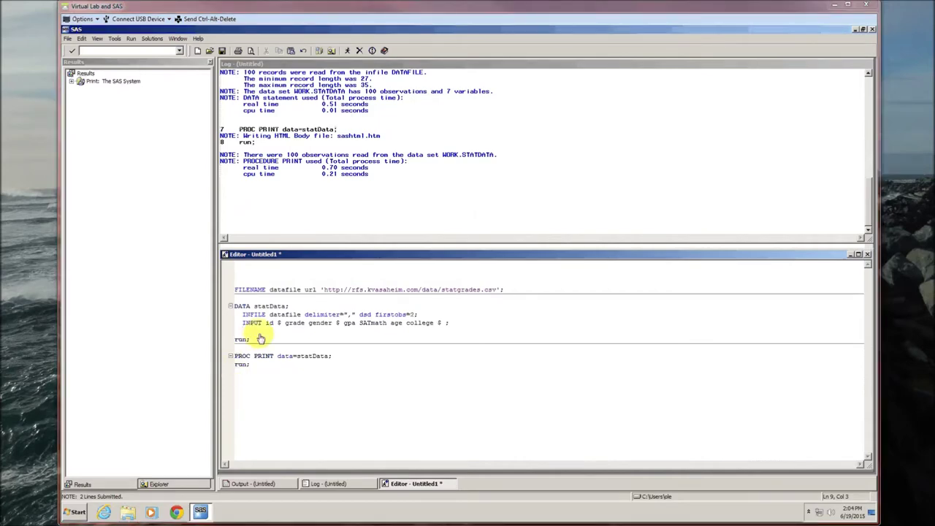
{"action": "left_click", "coordinate": [633, 392]}
{"action": "type", "text": "IF college=\"LASSO\" THEN college=\"Other\";"}
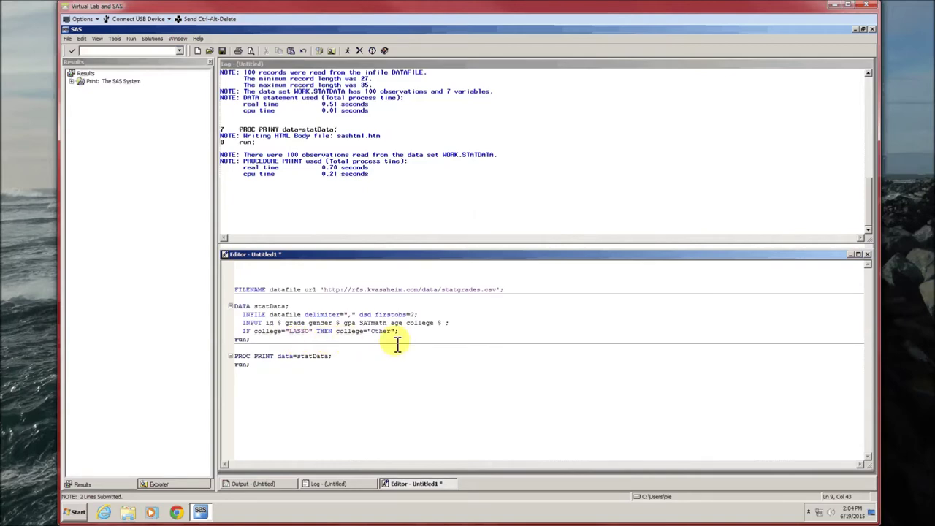
Rerun the whole program and confirm row 48's college now prints as Other
{"action": "left_click_drag", "start_coordinate": [271, 366], "coordinate": [243, 281]}
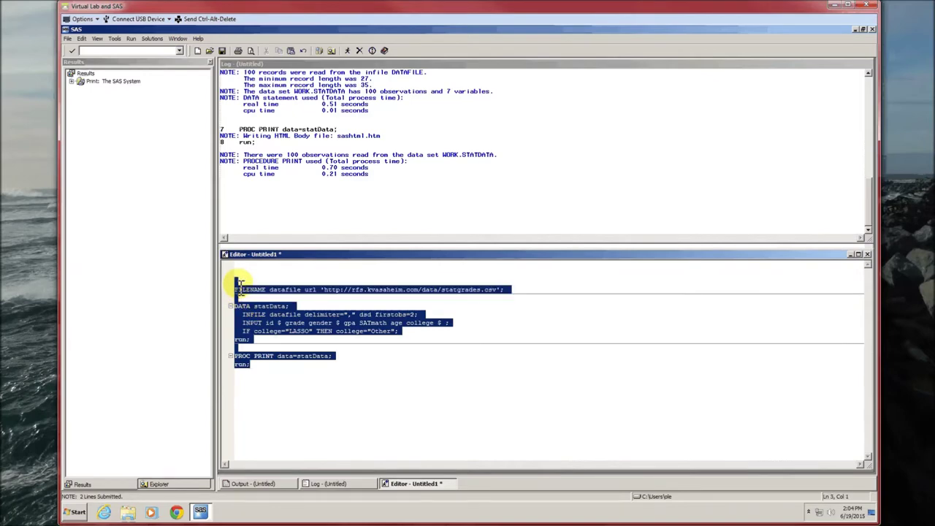
{"action": "key", "text": "F8"}
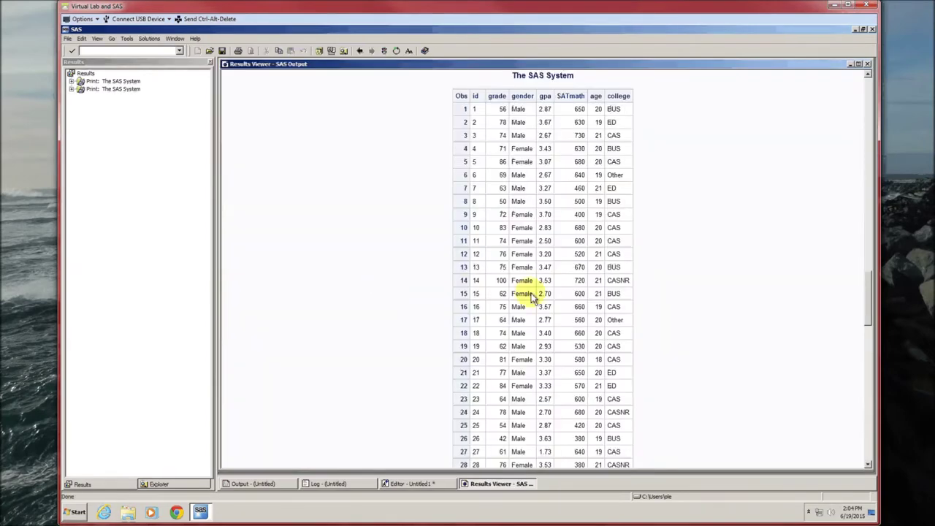
{"action": "scroll", "coordinate": [636, 307], "scroll_direction": "down", "scroll_amount": 3}
{"action": "scroll", "coordinate": [643, 316], "scroll_direction": "down", "scroll_amount": 10}
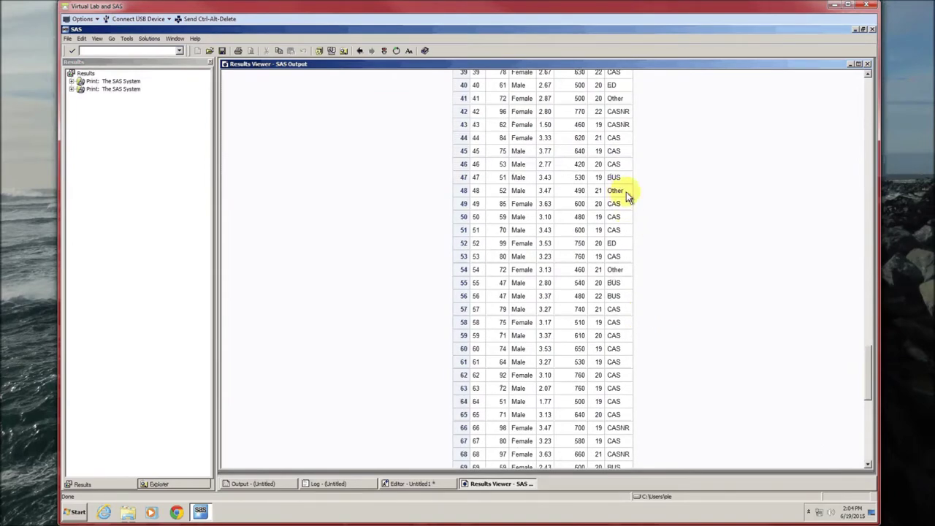
{"action": "left_click", "coordinate": [868, 65]}
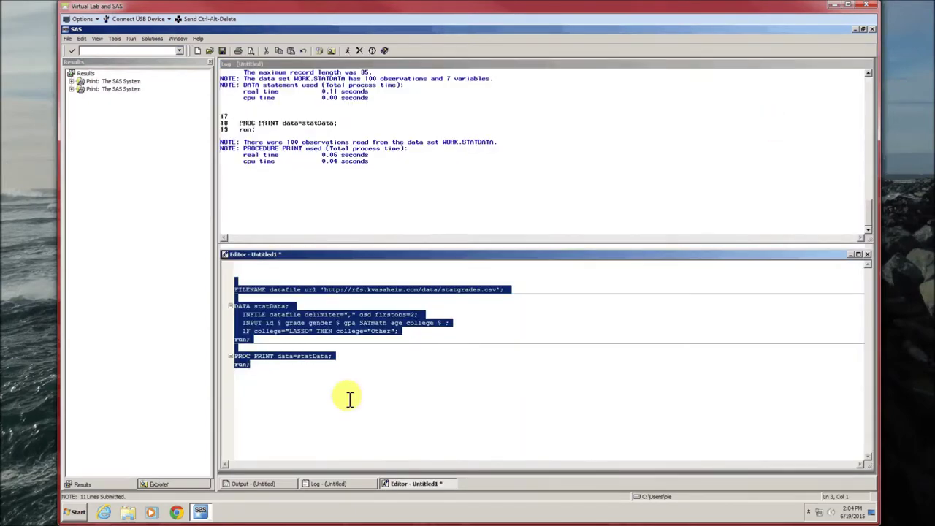
{"action": "left_click", "coordinate": [349, 398]}
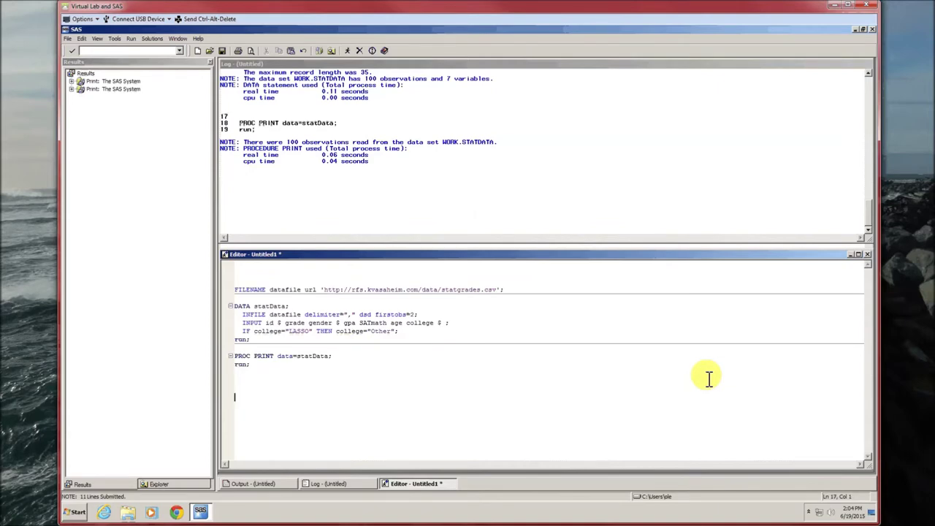
{"action": "key", "text": "Return"}
{"action": "key", "text": "Return"}
{"action": "key", "text": "Return"}
{"action": "key", "text": "Return"}
{"action": "key", "text": "Return"}
{"action": "key", "text": "Return"}
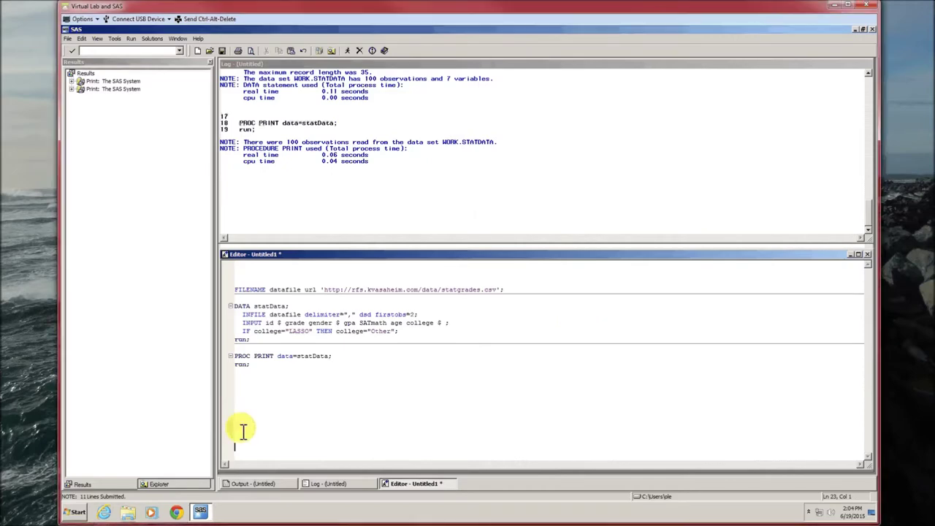
Add and run PROC UNIVARIATE noprint with VAR grade, HISTOGRAM and BY college, which errors on unsorted data
{"action": "type", "text": "PROC UNIVARIATE data=statData noprint;   VAR grade;   HISTOGRAM;   BY college; run;"}
{"action": "scroll", "coordinate": [453, 405], "scroll_direction": "down", "scroll_amount": 3}
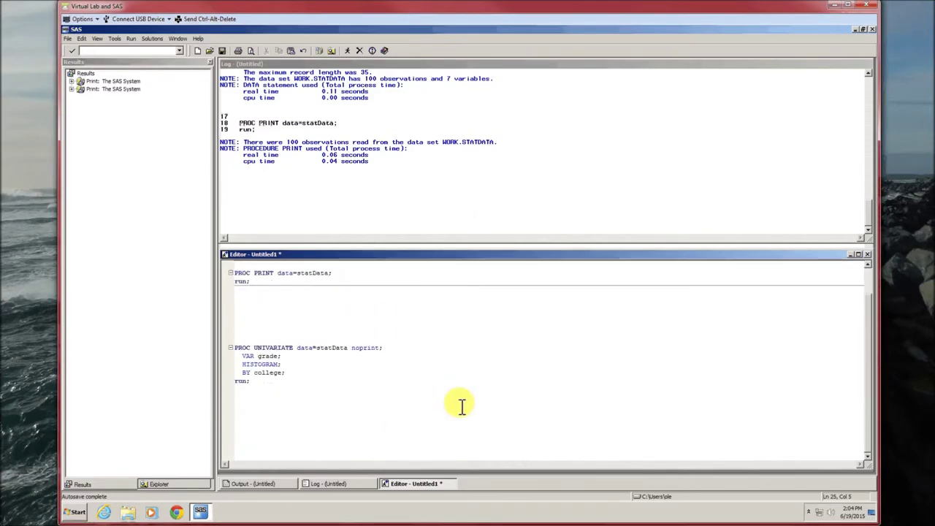
{"action": "left_click_drag", "start_coordinate": [252, 380], "coordinate": [228, 349]}
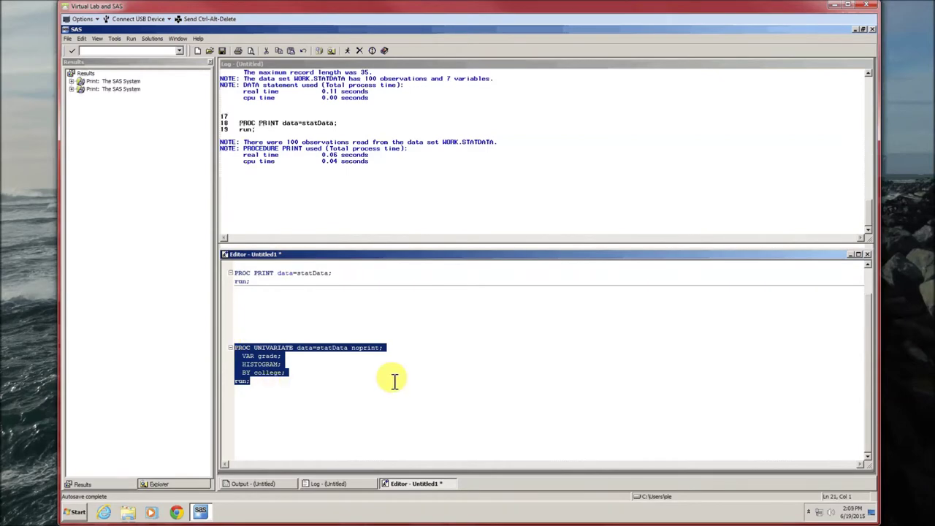
{"action": "key", "text": "F8"}
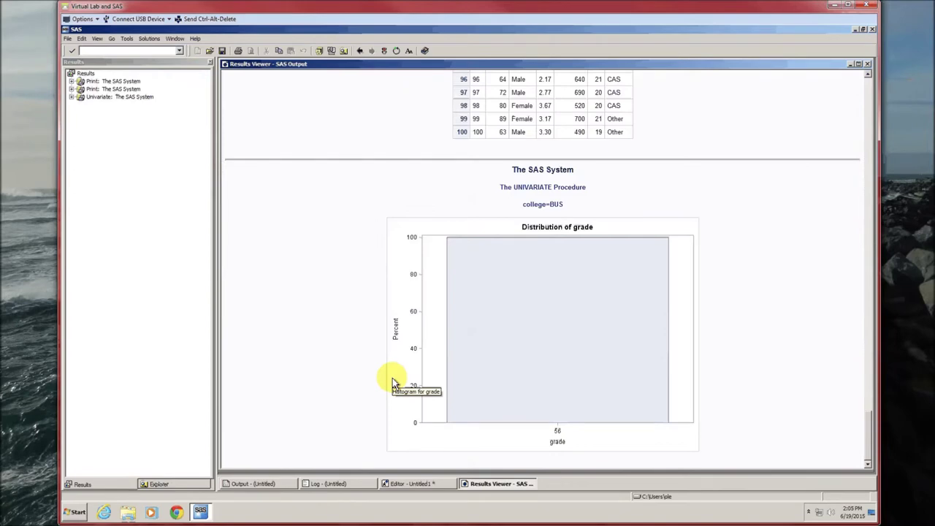
{"action": "scroll", "coordinate": [392, 384], "scroll_direction": "up", "scroll_amount": 1}
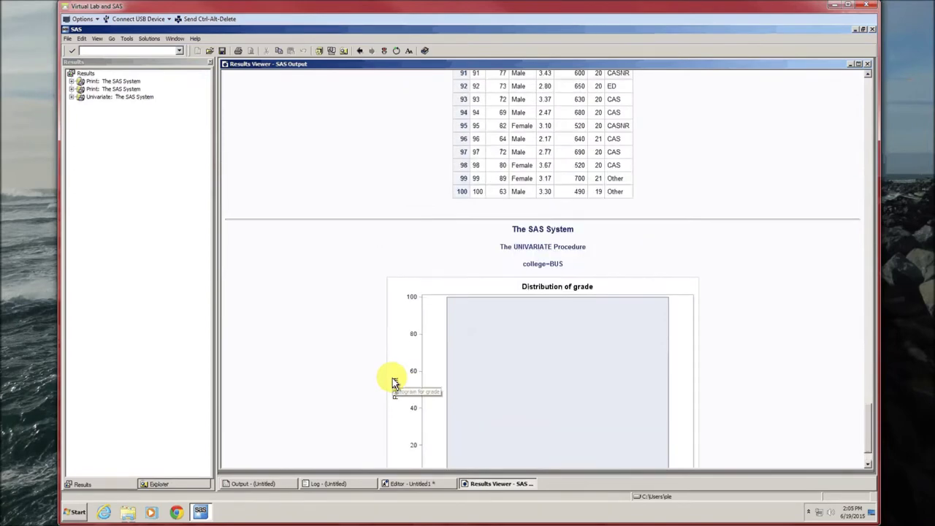
{"action": "left_click", "coordinate": [868, 64]}
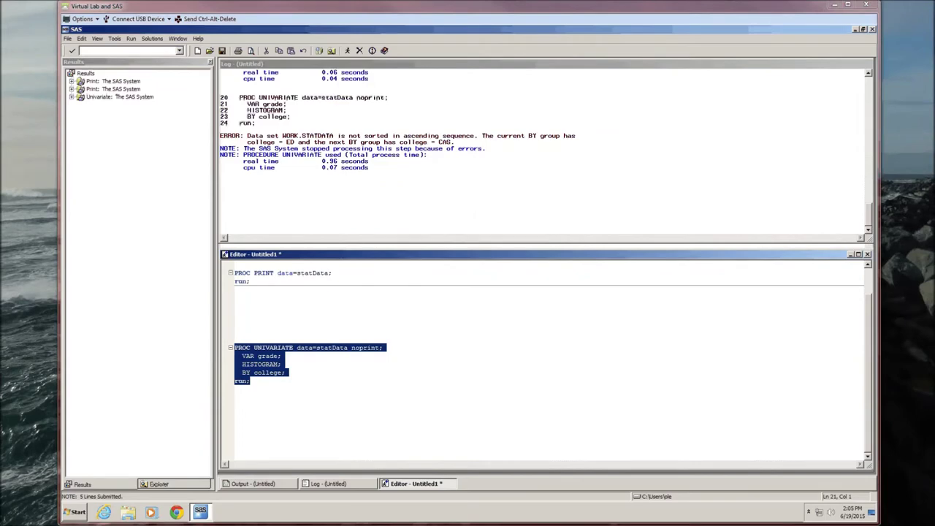
{"action": "left_click", "coordinate": [263, 332]}
Insert a PROC SORT of statData by college before the histogram step and run both
{"action": "type", "text": "PROC SORT data=statData;   BY college;"}
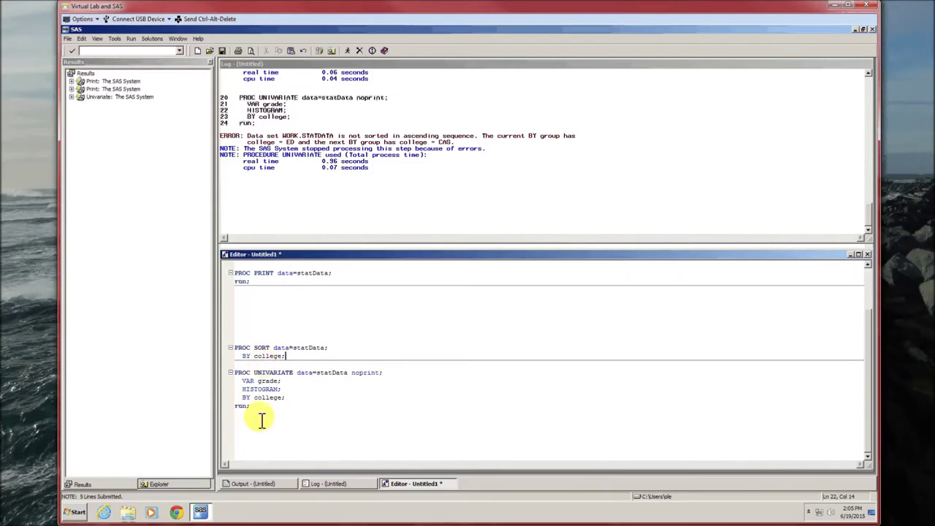
{"action": "left_click_drag", "start_coordinate": [261, 419], "coordinate": [261, 328]}
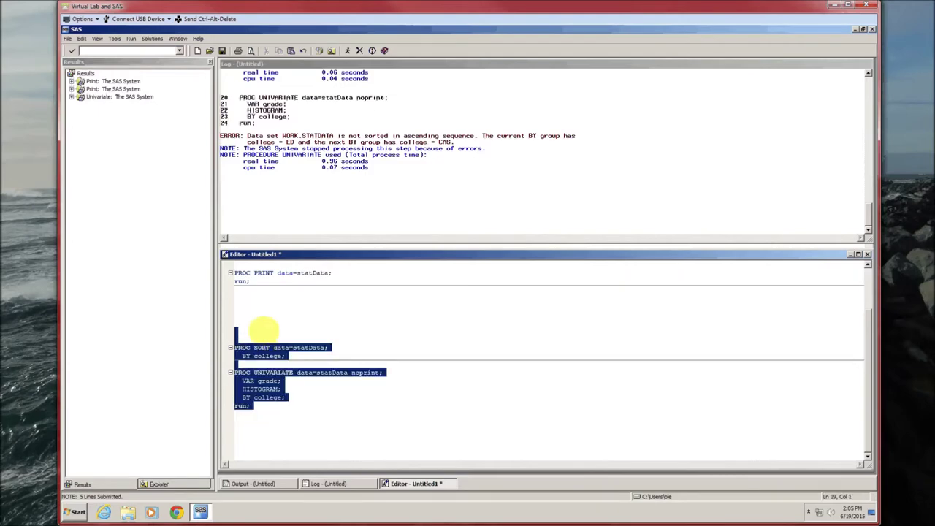
{"action": "key", "text": "F8"}
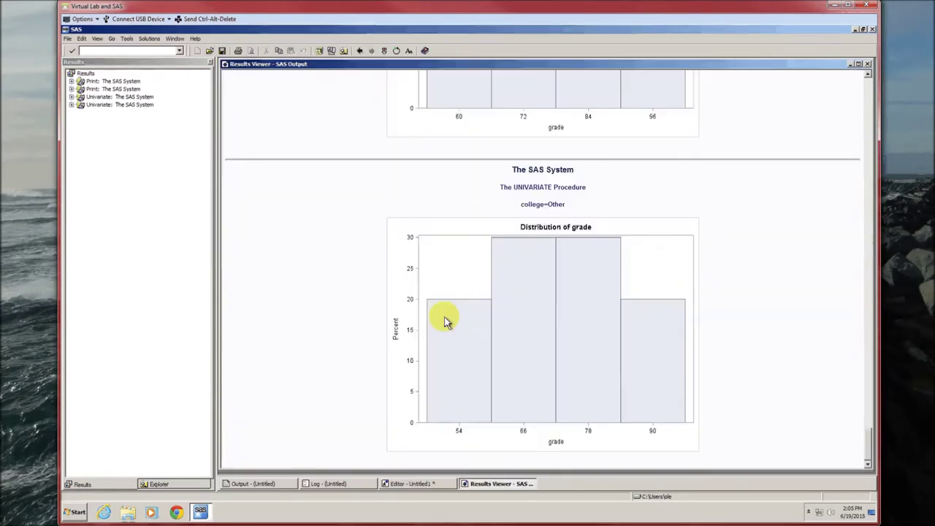
Browse the CAS, CASNR, ED and Other grade histograms, then close the output
{"action": "scroll", "coordinate": [453, 321], "scroll_direction": "up", "scroll_amount": 10}
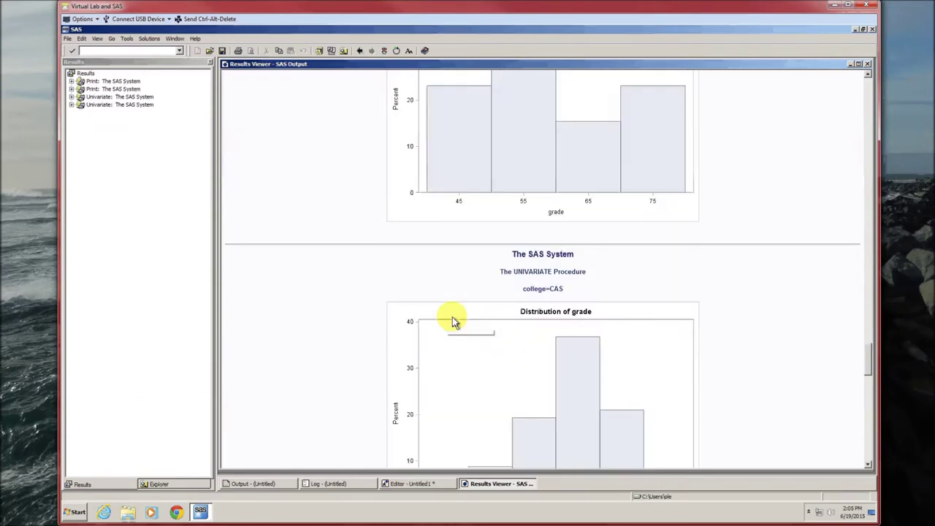
{"action": "scroll", "coordinate": [453, 322], "scroll_direction": "down", "scroll_amount": 5}
{"action": "scroll", "coordinate": [453, 321], "scroll_direction": "down", "scroll_amount": 3}
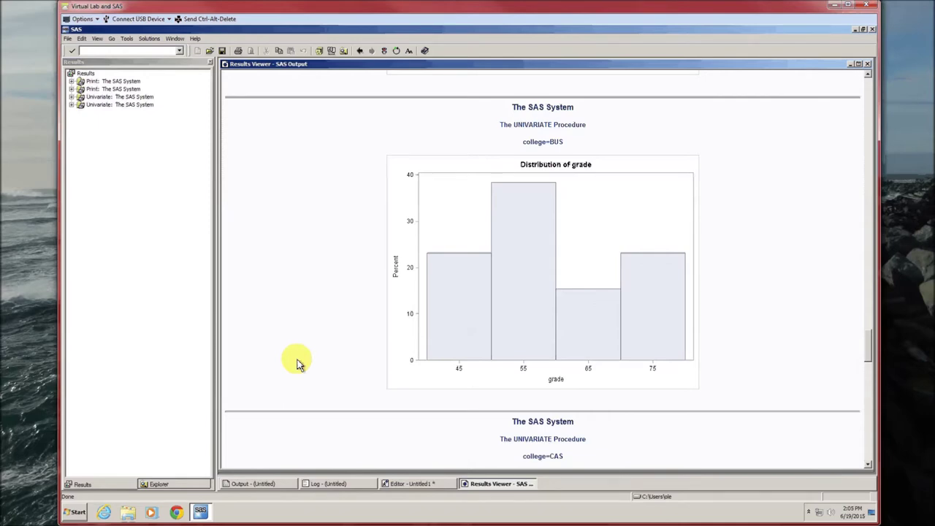
{"action": "scroll", "coordinate": [298, 364], "scroll_direction": "down", "scroll_amount": 8}
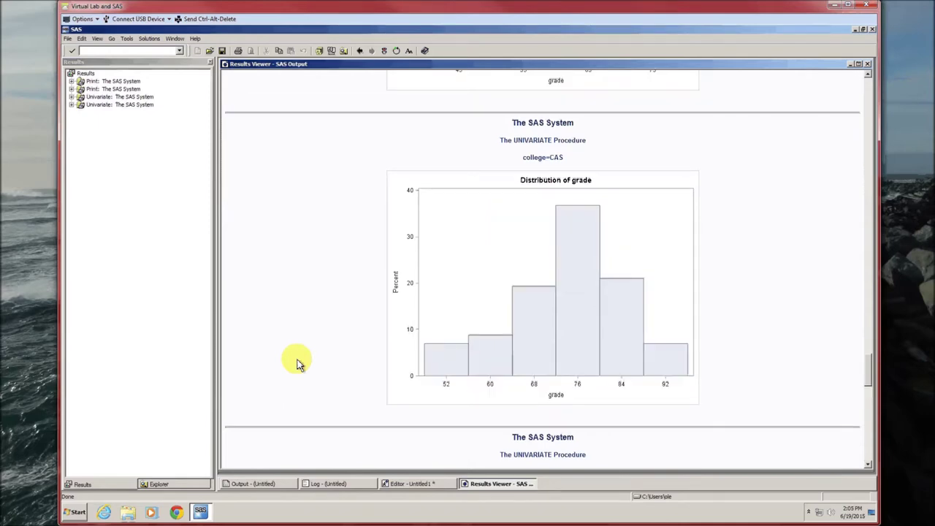
{"action": "scroll", "coordinate": [298, 363], "scroll_direction": "down", "scroll_amount": 10}
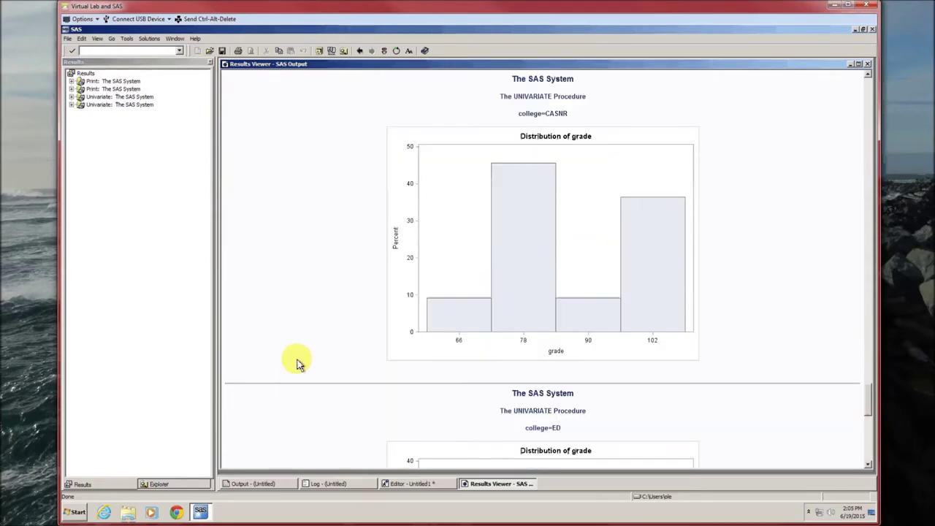
{"action": "scroll", "coordinate": [297, 363], "scroll_direction": "down", "scroll_amount": 5}
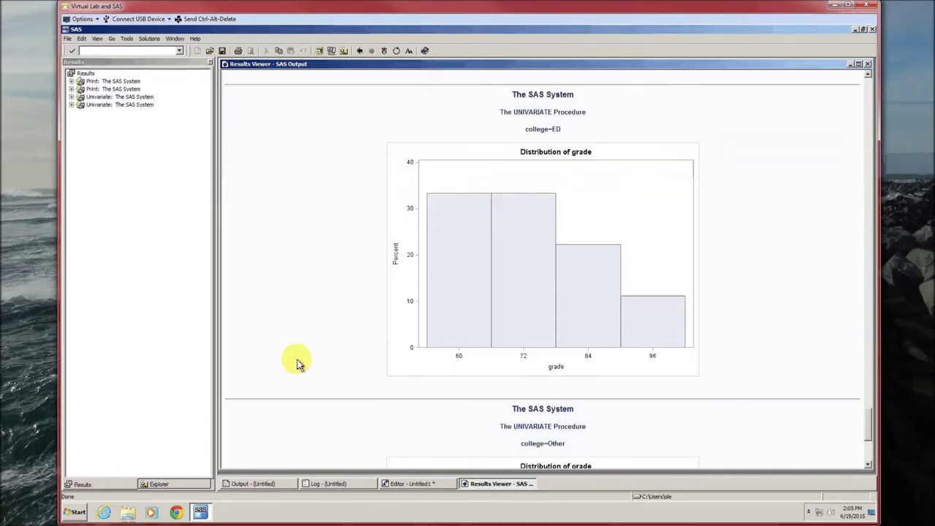
{"action": "scroll", "coordinate": [297, 363], "scroll_direction": "down", "scroll_amount": 4}
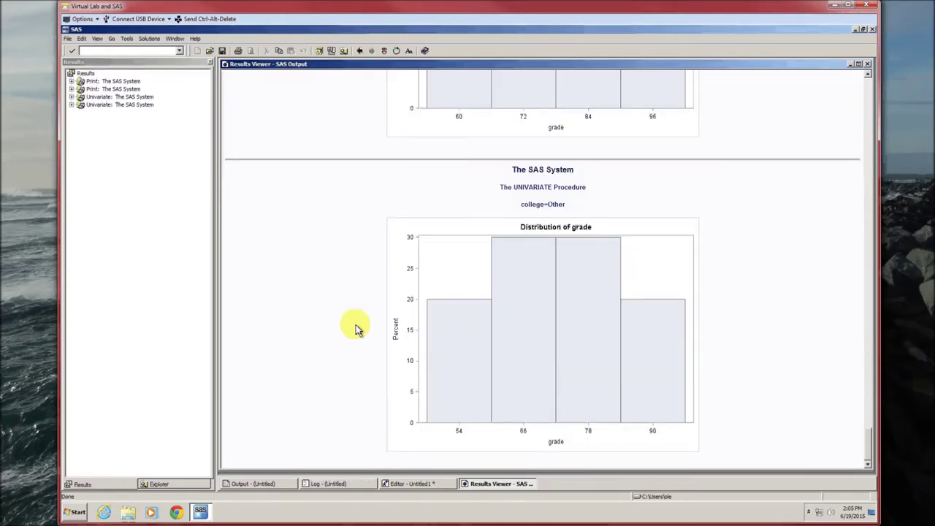
{"action": "left_click", "coordinate": [868, 64]}
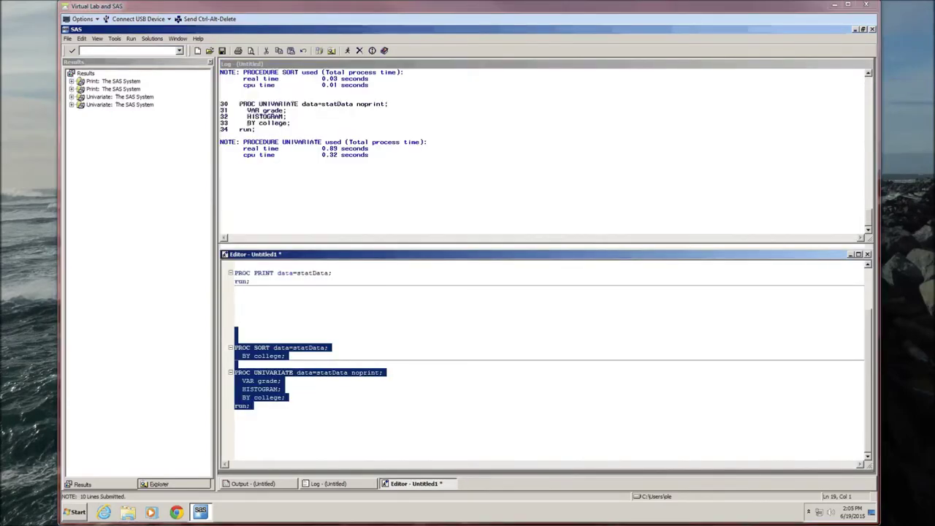
{"action": "left_click", "coordinate": [267, 434]}
Write and run PROC BOXPLOT on statData with PLOT gpa*college / boxstyle=schematic
{"action": "type", "text": "PROC BOXPLOT data=statData;"}
{"action": "key", "text": "Return"}
{"action": "type", "text": "PLOT gpa*college / boxstyle=schematic;"}
{"action": "key", "text": "Return"}
{"action": "type", "text": "run;"}
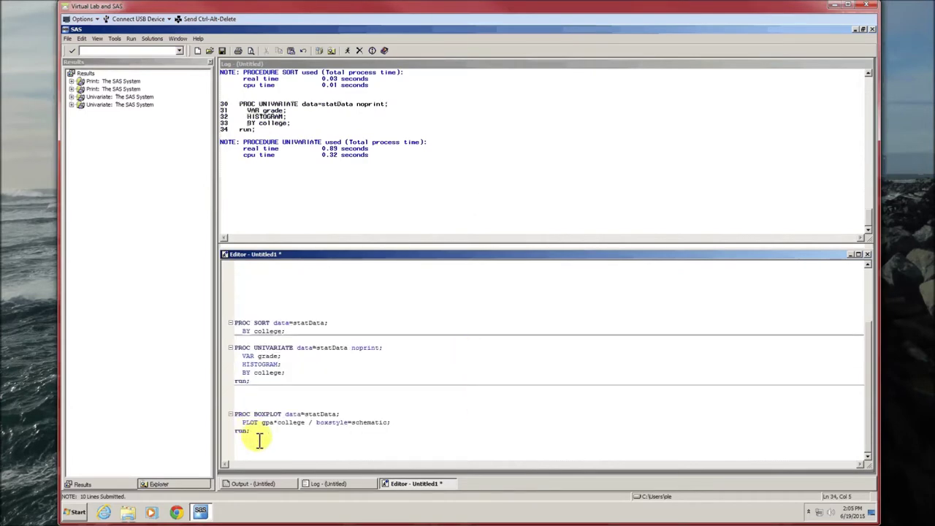
{"action": "left_click_drag", "start_coordinate": [256, 434], "coordinate": [260, 399]}
{"action": "key", "text": "F3"}
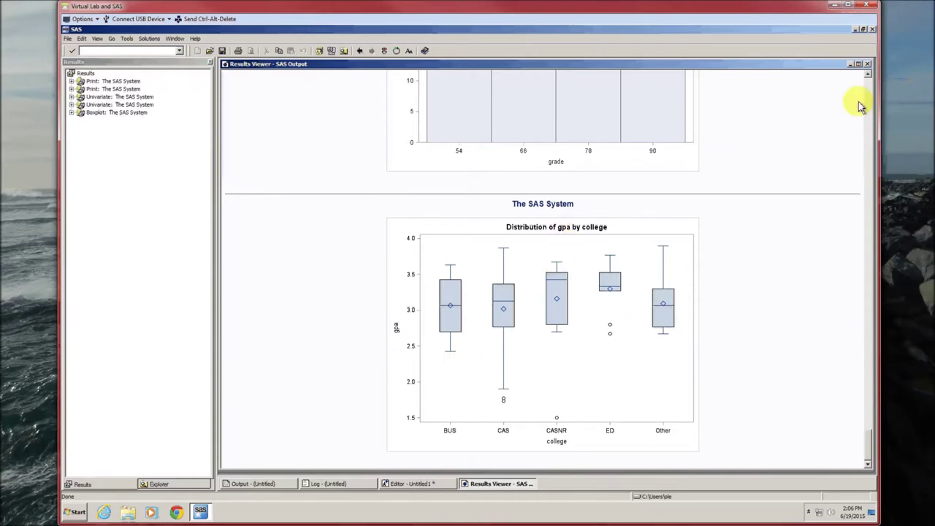
{"action": "left_click", "coordinate": [867, 64]}
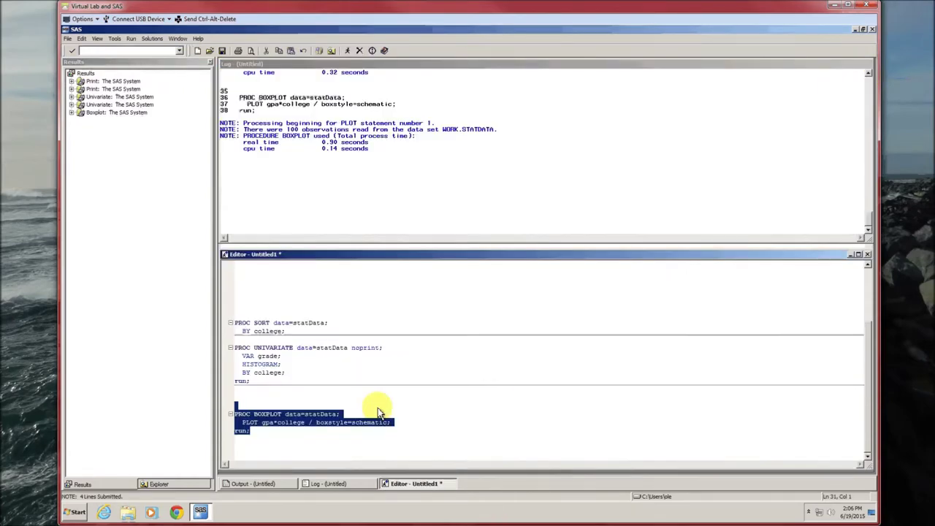
Replace gpa with grade in the PLOT statement and rerun the grade*college box plot
{"action": "double_click", "coordinate": [289, 424]}
{"action": "double_click", "coordinate": [269, 424]}
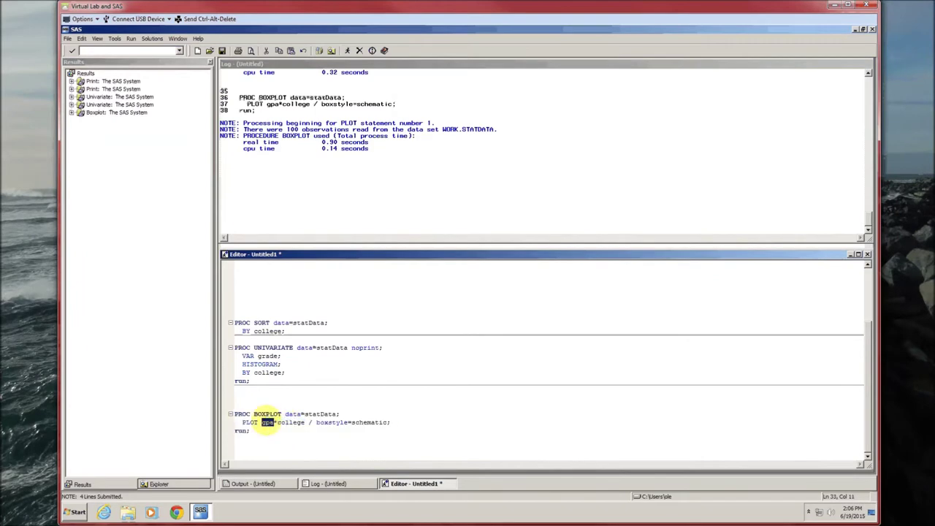
{"action": "type", "text": "grade"}
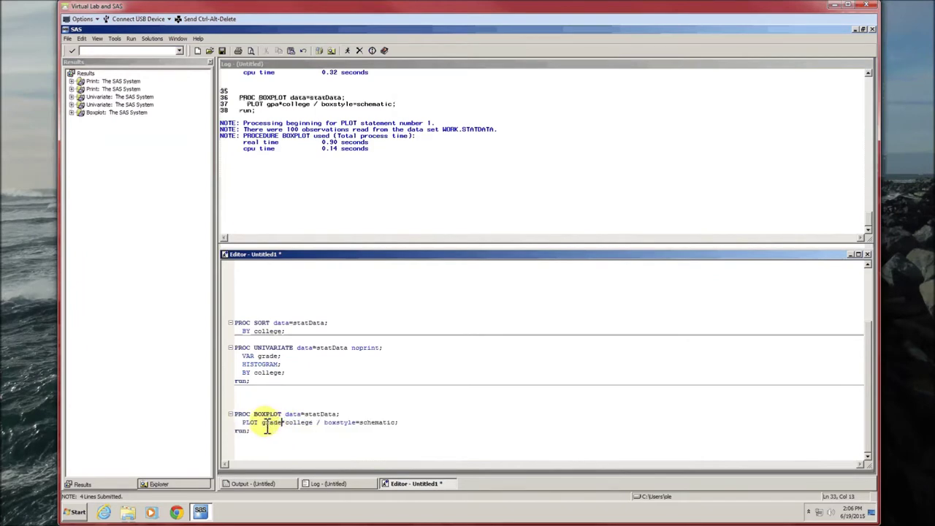
{"action": "left_click_drag", "start_coordinate": [251, 431], "coordinate": [244, 403]}
{"action": "key", "text": "F3"}
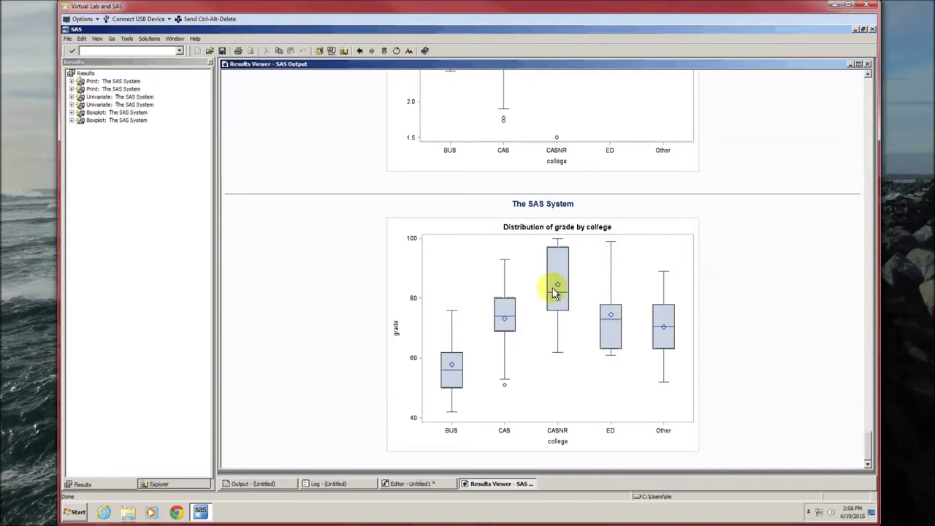
{"action": "left_click", "coordinate": [868, 64]}
{"action": "scroll", "coordinate": [590, 272], "scroll_direction": "down", "scroll_amount": 1}
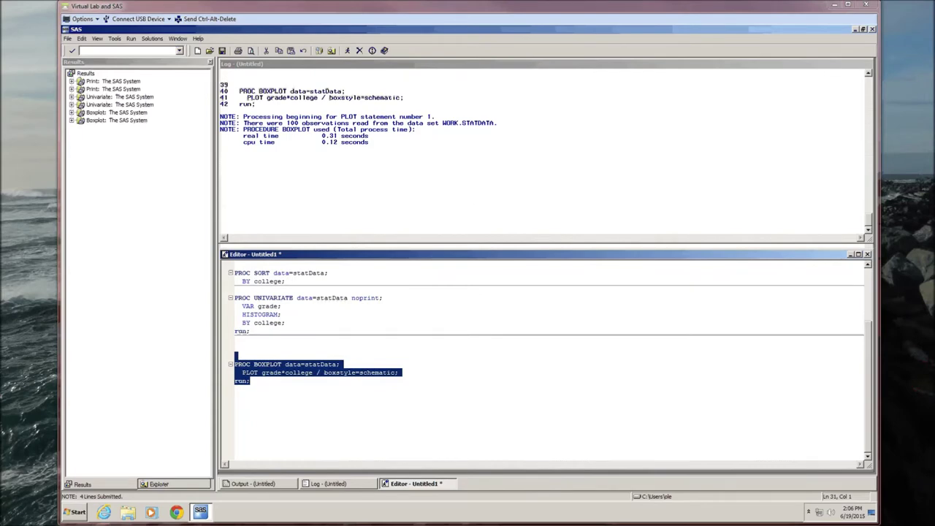
Paste PROC GLM data=statData with CLASS college, MODEL grade=college, run; and quit; below the box plot
{"action": "left_click", "coordinate": [337, 419]}
{"action": "scroll", "coordinate": [424, 369], "scroll_direction": "down", "scroll_amount": 2}
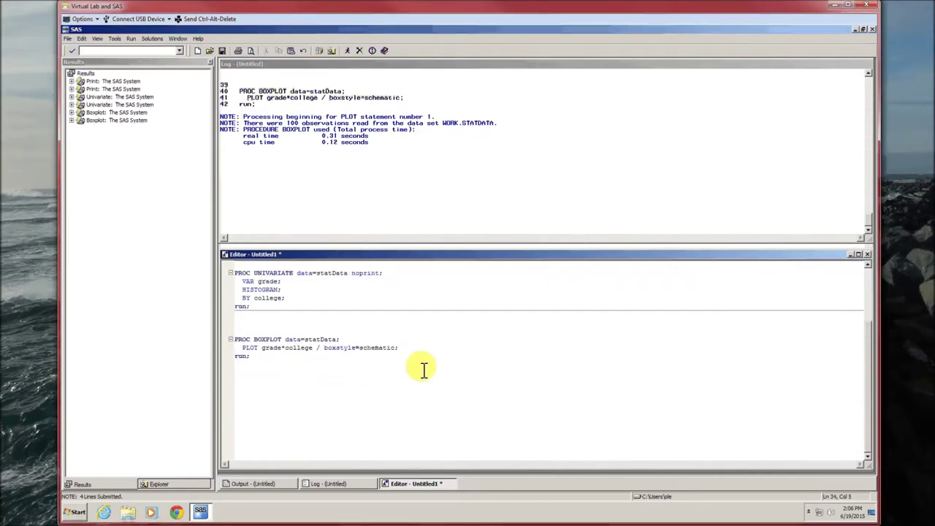
{"action": "key", "text": "Return"}
{"action": "key", "text": "Return"}
{"action": "key", "text": "Return"}
{"action": "key", "text": "Return"}
{"action": "key", "text": "Return"}
{"action": "key", "text": "Return"}
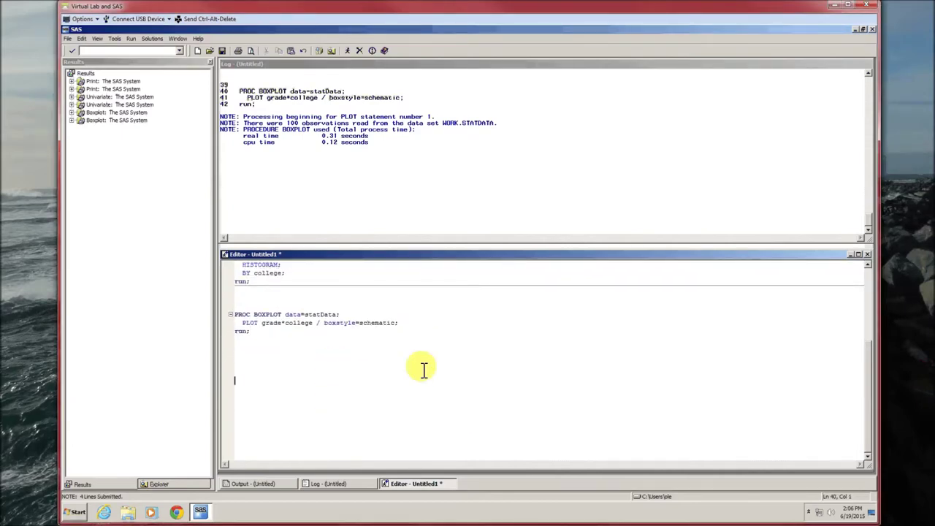
{"action": "type", "text": "PROC GLM data=statData;   CLASS college;   MODEL grade=college; run; quit;"}
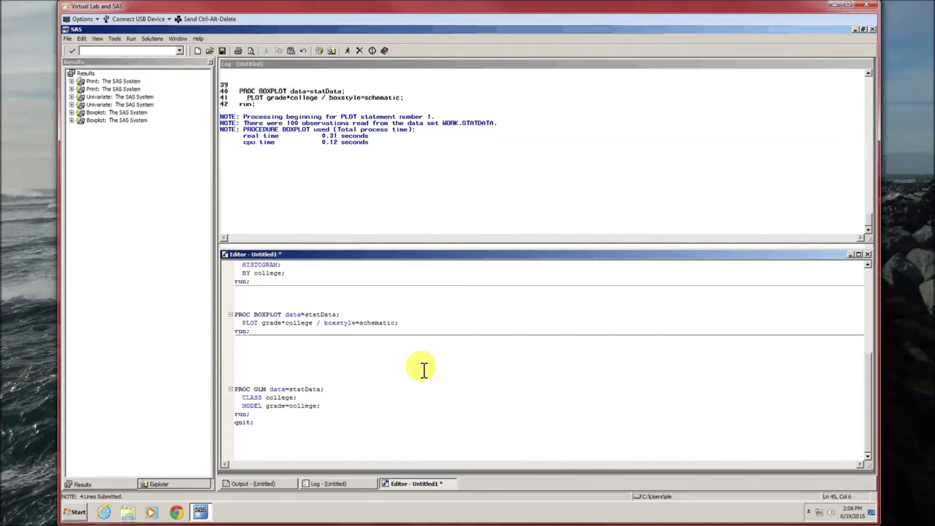
{"action": "scroll", "coordinate": [424, 370], "scroll_direction": "down", "scroll_amount": 2}
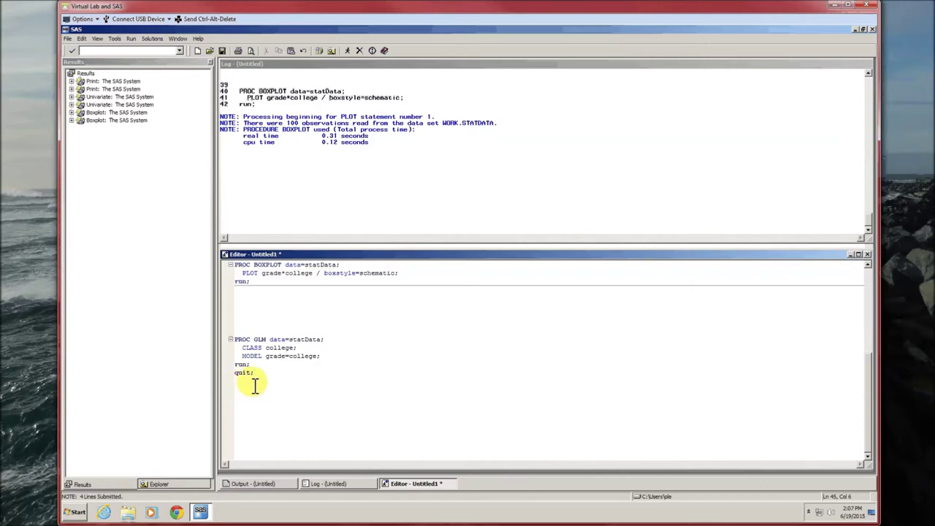
{"action": "left_click_drag", "start_coordinate": [268, 385], "coordinate": [282, 323]}
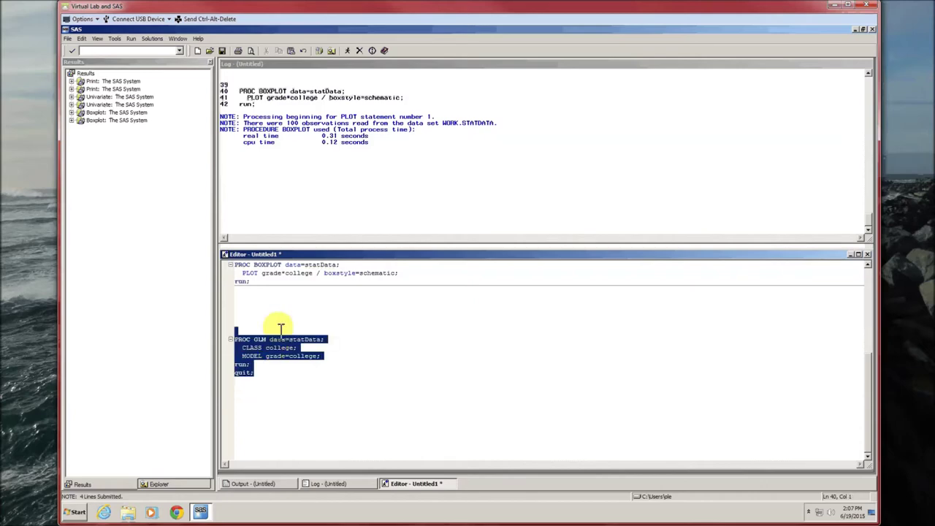
Run PROC GLM and review the ANOVA (F 10.18, p<.0001, R-square 0.300088) and box plots
{"action": "key", "text": "F8"}
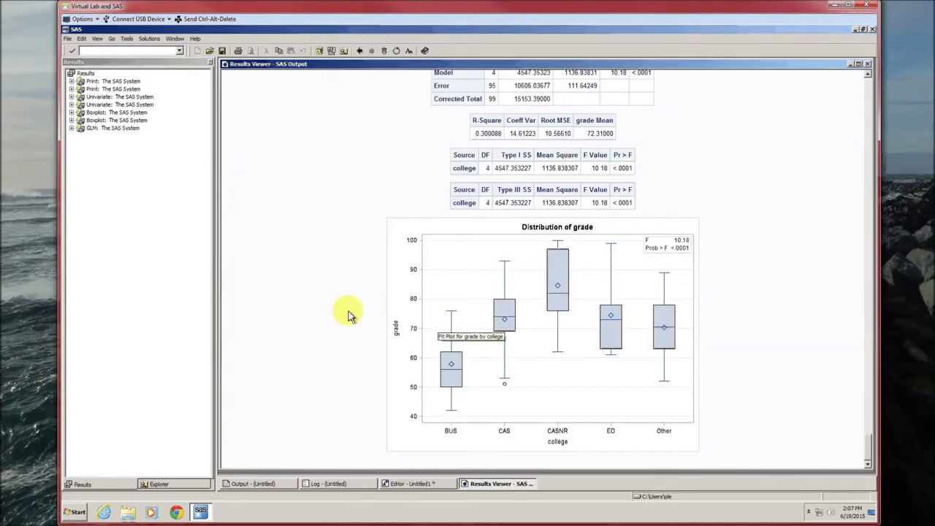
{"action": "scroll", "coordinate": [330, 309], "scroll_direction": "up", "scroll_amount": 5}
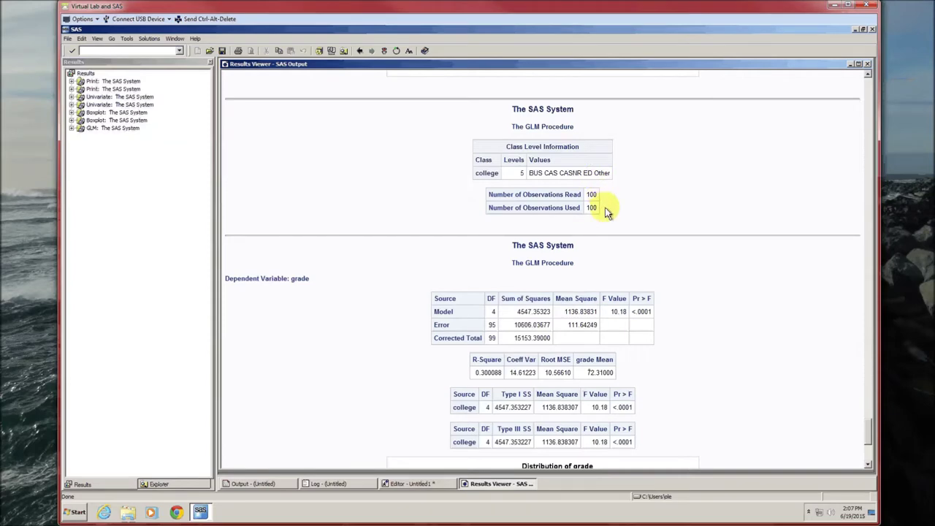
{"action": "scroll", "coordinate": [605, 208], "scroll_direction": "down", "scroll_amount": 4}
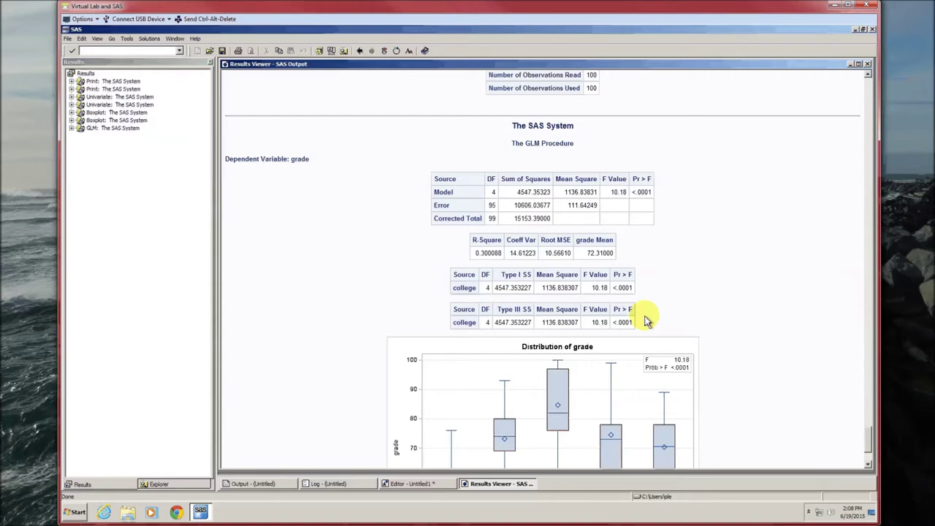
{"action": "scroll", "coordinate": [646, 321], "scroll_direction": "down", "scroll_amount": 3}
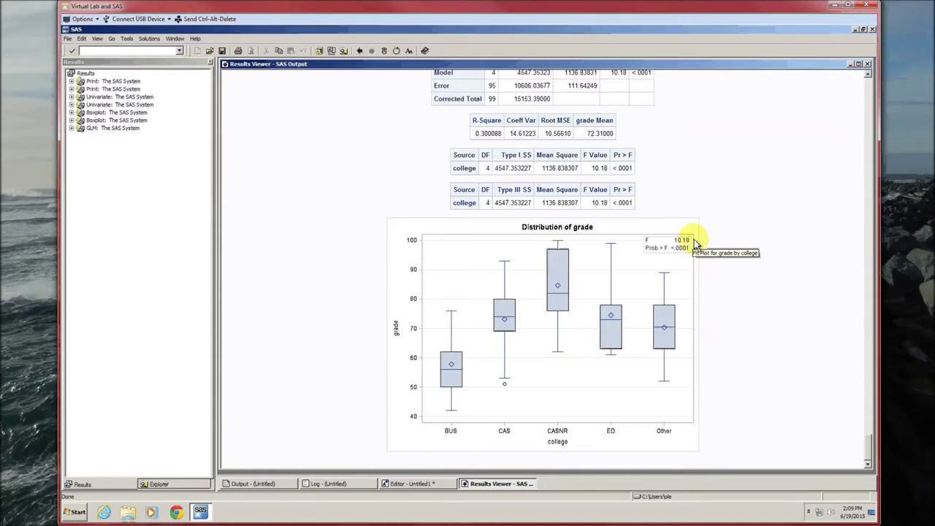
{"action": "scroll", "coordinate": [718, 237], "scroll_direction": "up", "scroll_amount": 3}
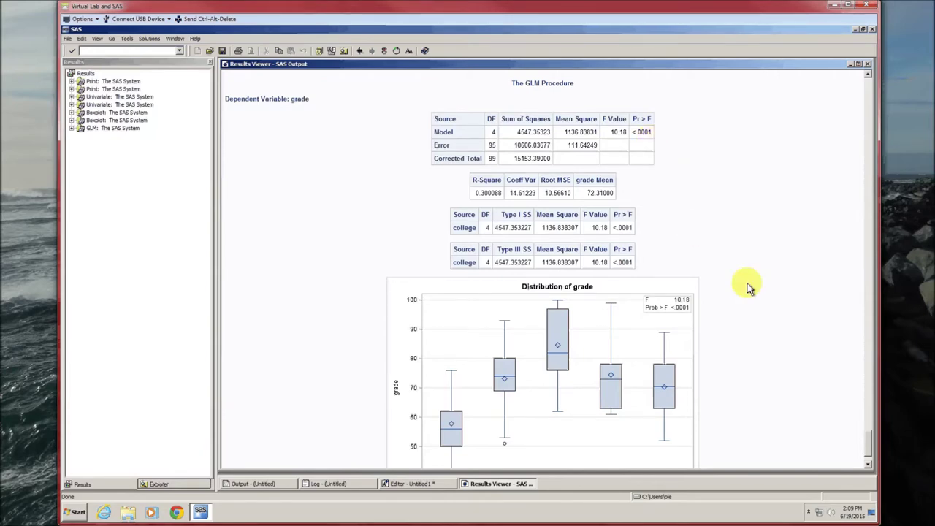
{"action": "scroll", "coordinate": [748, 287], "scroll_direction": "down", "scroll_amount": 2}
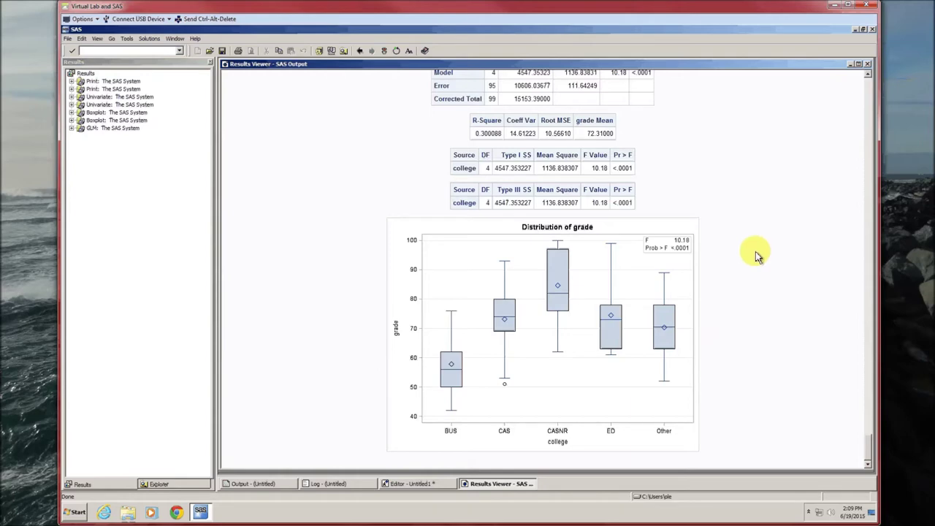
Below the GLM step, paste PROC SORT by college and PROC UNIVARIATE NORMAL of grade by college, then select it
{"action": "left_click", "coordinate": [868, 65]}
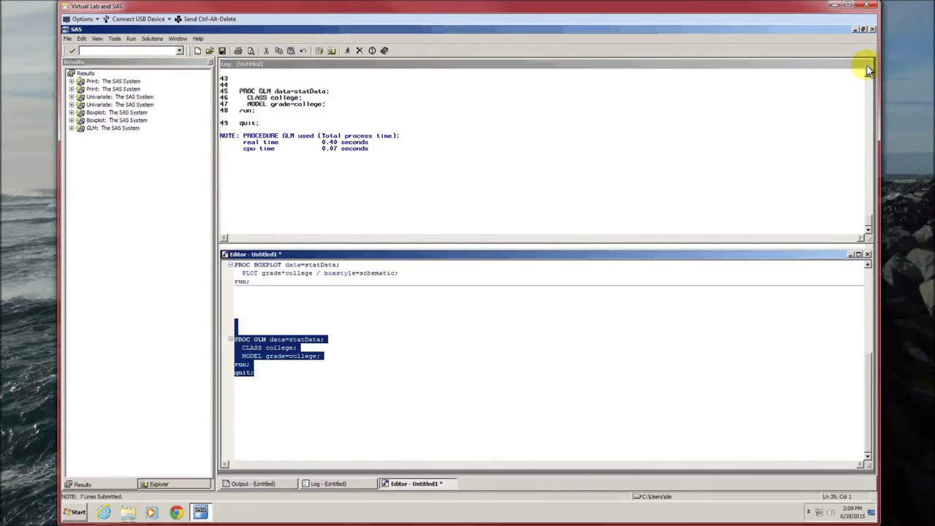
{"action": "left_click", "coordinate": [297, 395]}
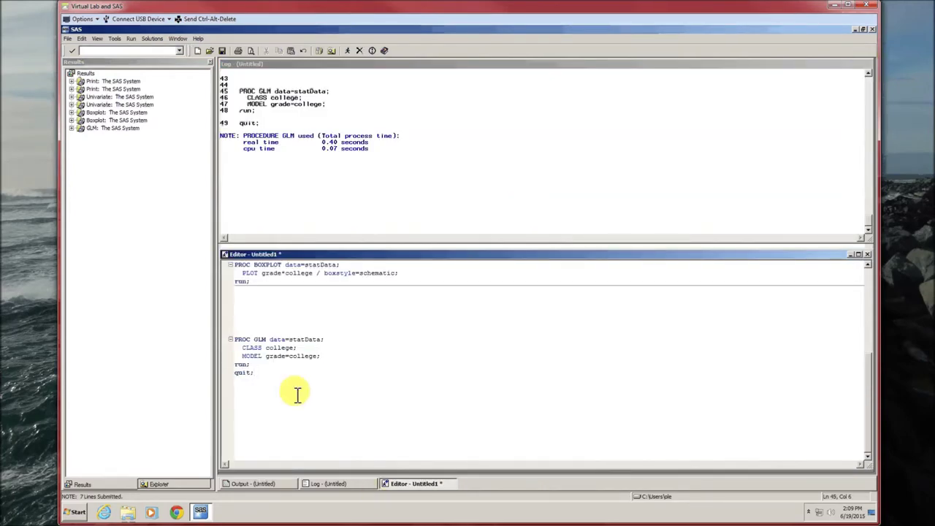
{"action": "key", "text": "Return"}
{"action": "key", "text": "Return"}
{"action": "key", "text": "Return"}
{"action": "key", "text": "Return"}
{"action": "key", "text": "Return"}
{"action": "key", "text": "Return"}
{"action": "key", "text": "Return"}
{"action": "key", "text": "Return"}
{"action": "key", "text": "Return"}
{"action": "key", "text": "Return"}
{"action": "key", "text": "Return"}
{"action": "key", "text": "Return"}
{"action": "key", "text": "Return"}
{"action": "key", "text": "Return"}
{"action": "key", "text": "Return"}
{"action": "key", "text": "Return"}
{"action": "key", "text": "Return"}
{"action": "key", "text": "Return"}
{"action": "key", "text": "BackSpace"}
{"action": "key", "text": "BackSpace"}
{"action": "key", "text": "BackSpace"}
{"action": "key", "text": "BackSpace"}
{"action": "key", "text": "BackSpace"}
{"action": "key", "text": "BackSpace"}
{"action": "key", "text": "BackSpace"}
{"action": "key", "text": "BackSpace"}
{"action": "key", "text": "BackSpace"}
{"action": "key", "text": "BackSpace"}
{"action": "key", "text": "BackSpace"}
{"action": "key", "text": "BackSpace"}
{"action": "key", "text": "BackSpace"}
{"action": "key", "text": "BackSpace"}
{"action": "key", "text": "BackSpace"}
{"action": "key", "text": "BackSpace"}
{"action": "key", "text": "BackSpace"}
{"action": "key", "text": "BackSpace"}
{"action": "key", "text": "BackSpace"}
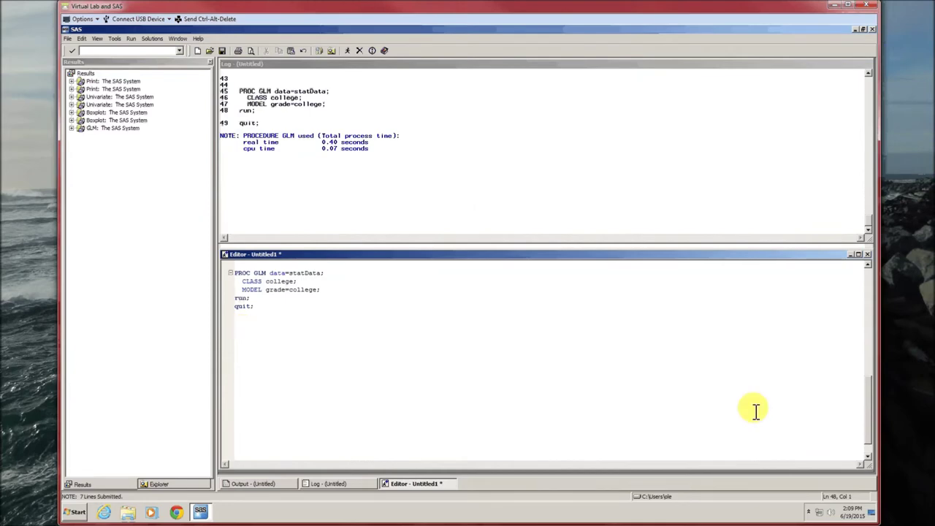
{"action": "type", "text": "PROC SORT data=statData;   BY college;  PROC UNIVARIATE data=statData NORMAL;   VAR grade;   BY college; run;"}
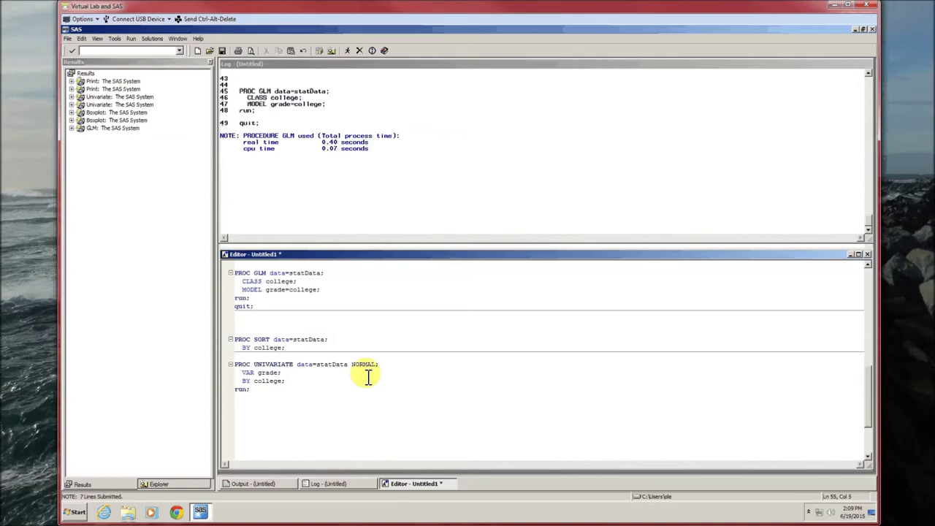
{"action": "left_click_drag", "start_coordinate": [267, 396], "coordinate": [227, 338]}
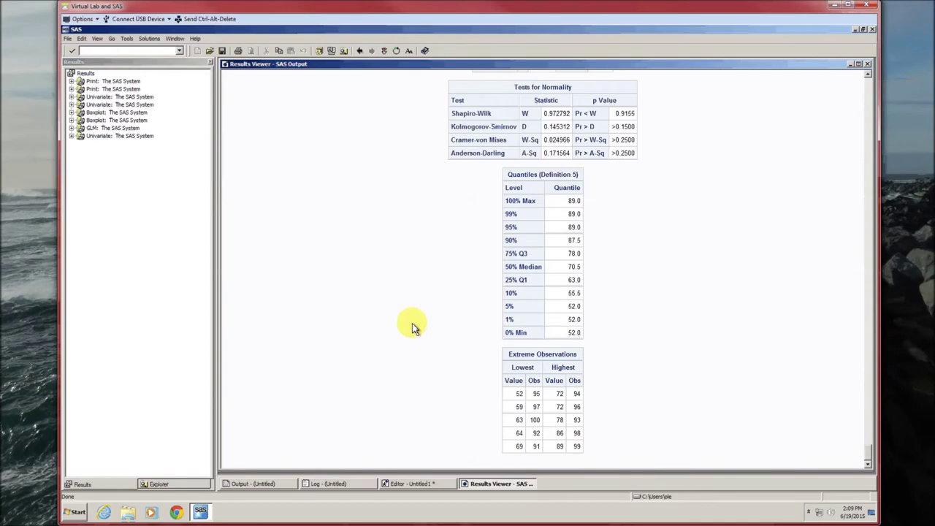
{"action": "scroll", "coordinate": [413, 327], "scroll_direction": "down", "scroll_amount": 15}
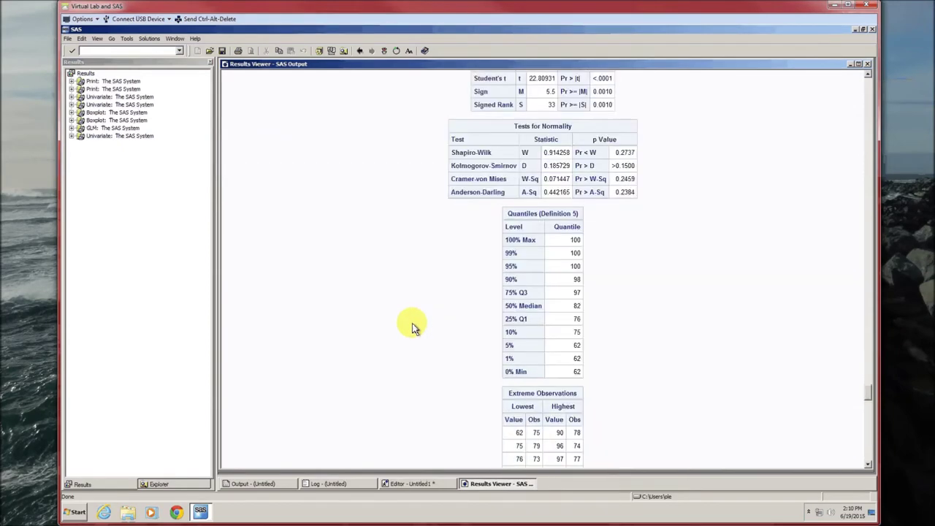
{"action": "scroll", "coordinate": [413, 327], "scroll_direction": "down", "scroll_amount": 20}
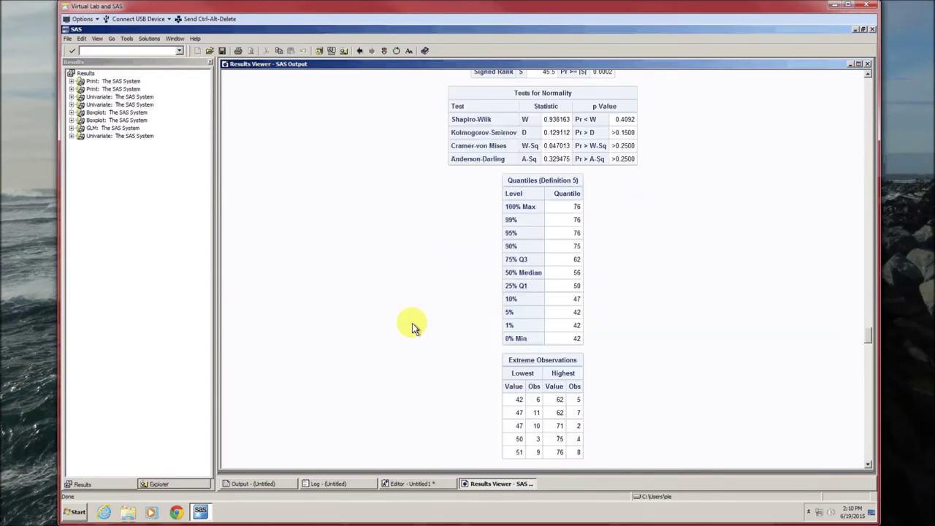
{"action": "scroll", "coordinate": [413, 327], "scroll_direction": "up", "scroll_amount": 10}
{"action": "scroll", "coordinate": [413, 327], "scroll_direction": "down", "scroll_amount": 5}
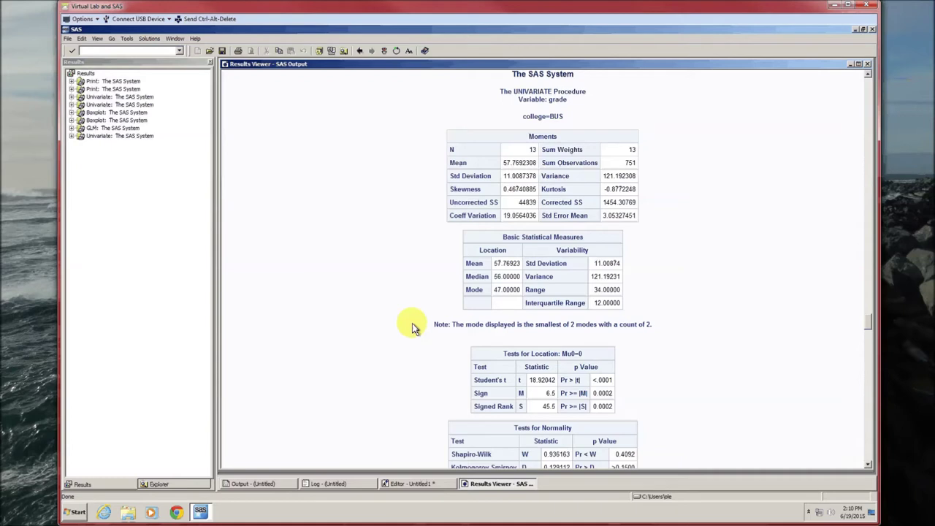
{"action": "scroll", "coordinate": [413, 328], "scroll_direction": "down", "scroll_amount": 3}
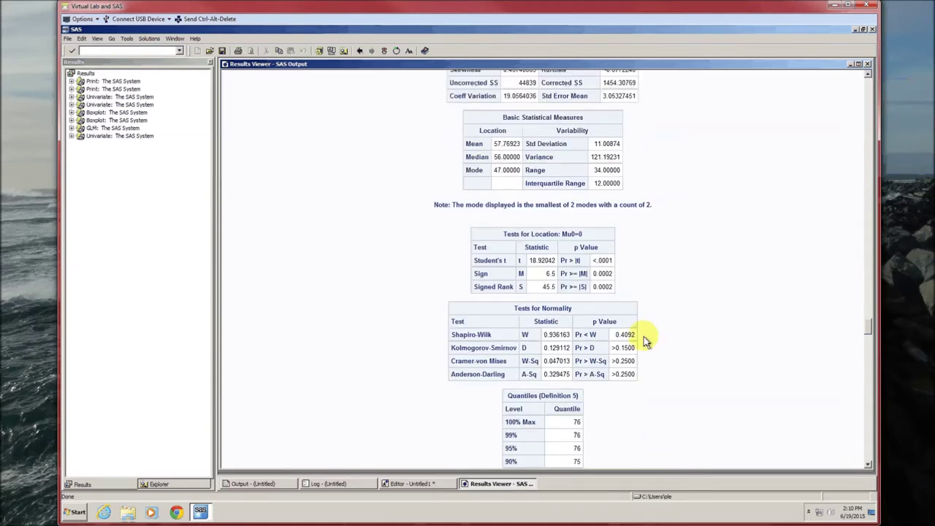
{"action": "scroll", "coordinate": [644, 339], "scroll_direction": "up", "scroll_amount": 5}
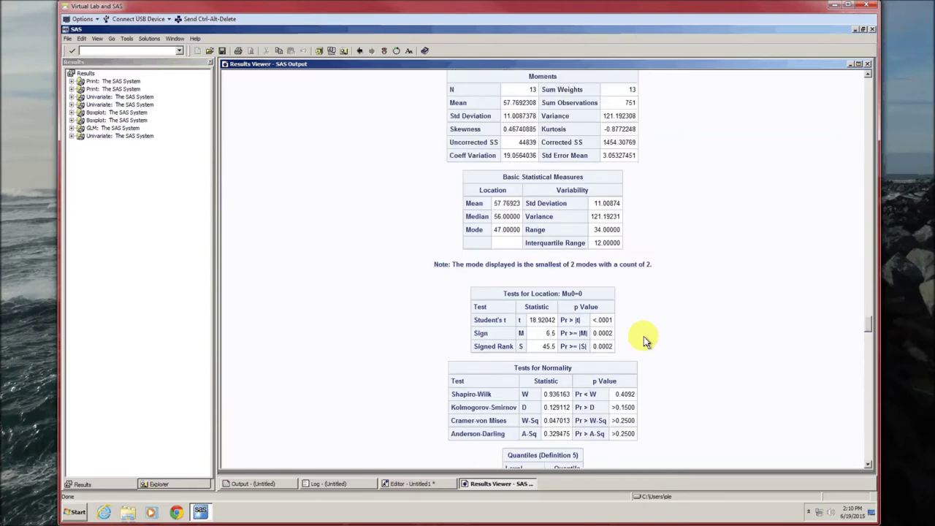
{"action": "scroll", "coordinate": [643, 339], "scroll_direction": "down", "scroll_amount": 5}
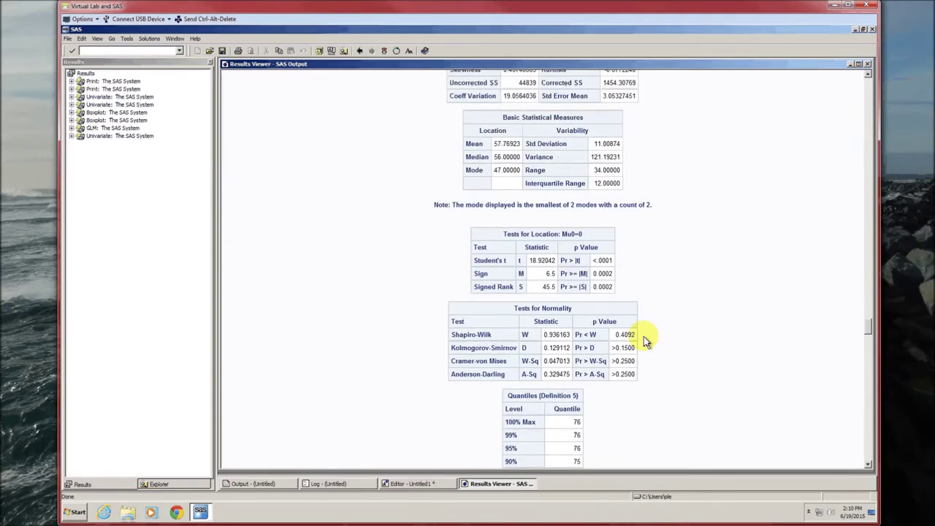
{"action": "scroll", "coordinate": [643, 339], "scroll_direction": "down", "scroll_amount": 12}
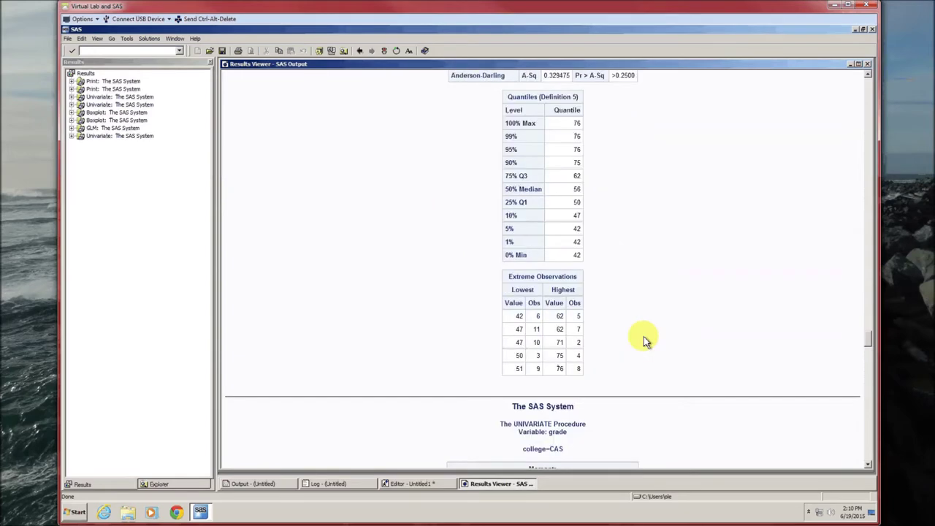
{"action": "scroll", "coordinate": [644, 339], "scroll_direction": "down", "scroll_amount": 8}
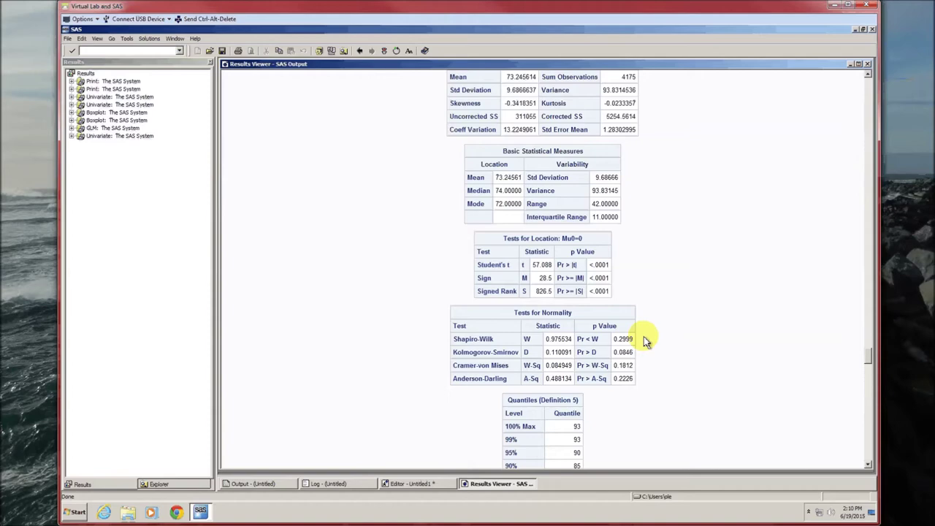
{"action": "scroll", "coordinate": [644, 336], "scroll_direction": "down", "scroll_amount": 10}
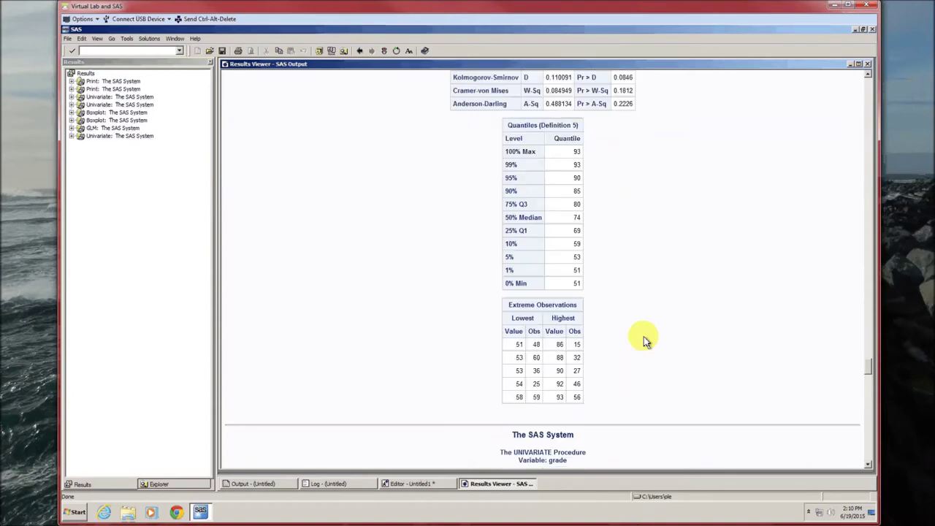
{"action": "scroll", "coordinate": [643, 340], "scroll_direction": "down", "scroll_amount": 3}
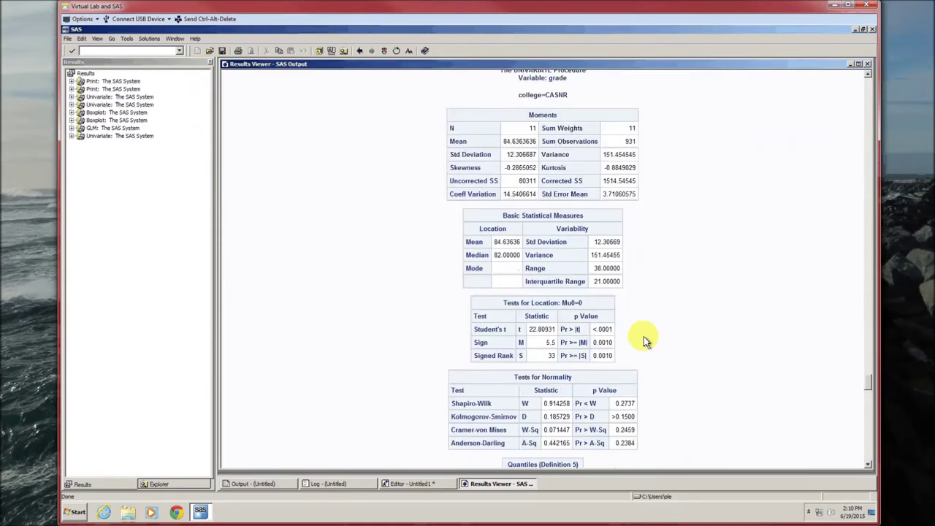
{"action": "scroll", "coordinate": [644, 341], "scroll_direction": "down", "scroll_amount": 2}
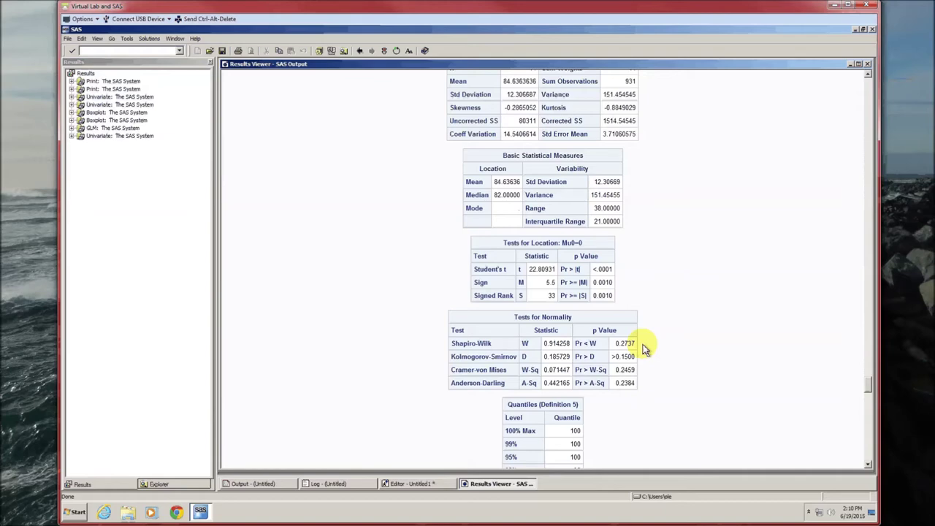
{"action": "scroll", "coordinate": [643, 347], "scroll_direction": "down", "scroll_amount": 15}
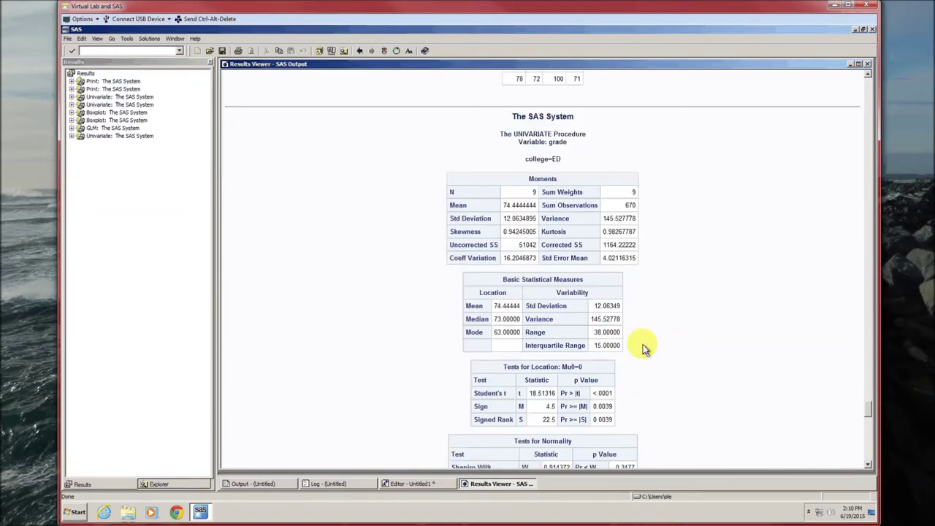
{"action": "scroll", "coordinate": [643, 347], "scroll_direction": "down", "scroll_amount": 5}
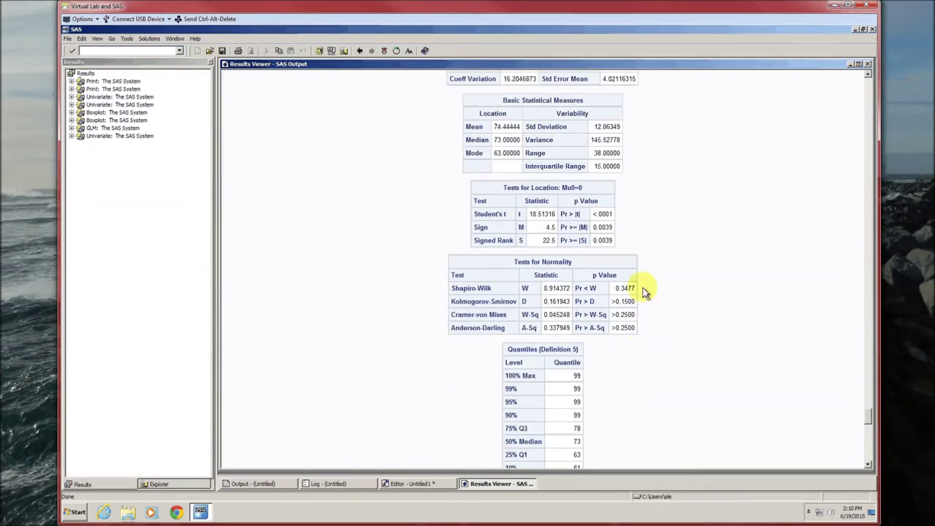
{"action": "scroll", "coordinate": [645, 291], "scroll_direction": "down", "scroll_amount": 18}
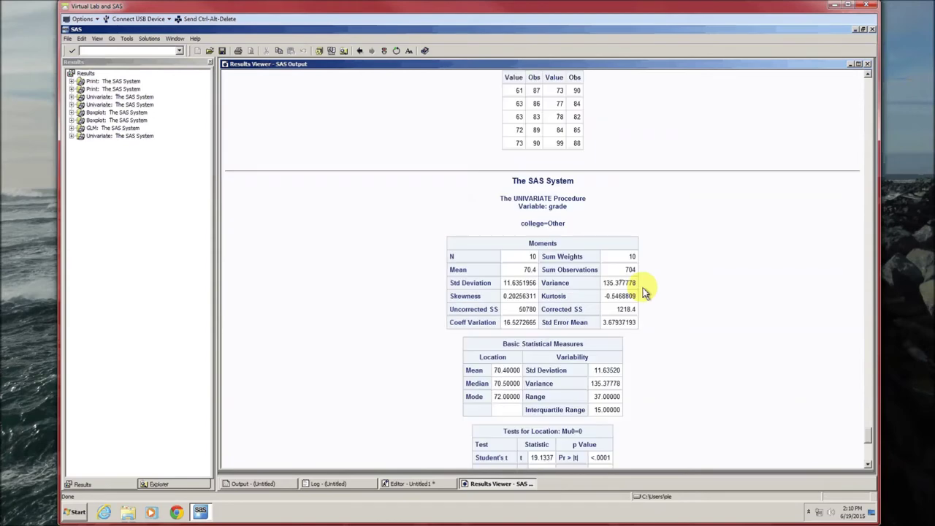
{"action": "scroll", "coordinate": [644, 292], "scroll_direction": "down", "scroll_amount": 7}
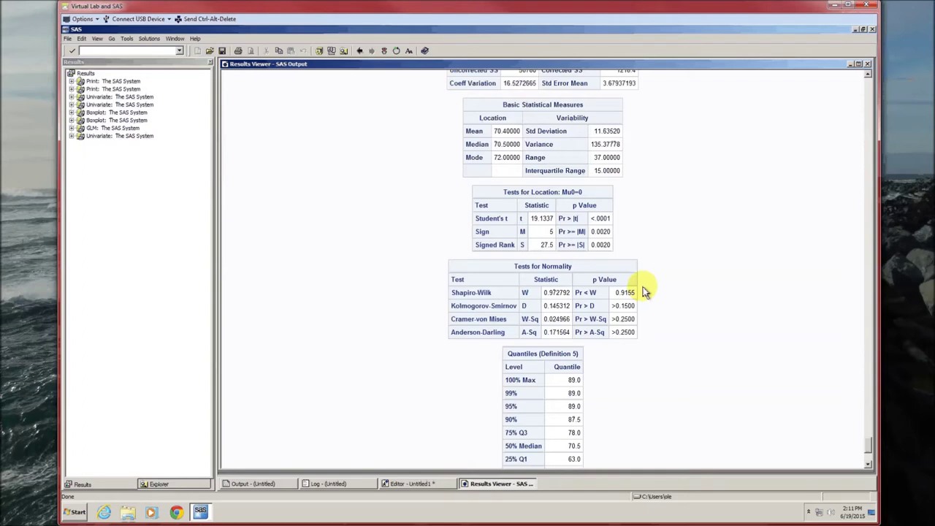
{"action": "scroll", "coordinate": [645, 292], "scroll_direction": "down", "scroll_amount": 5}
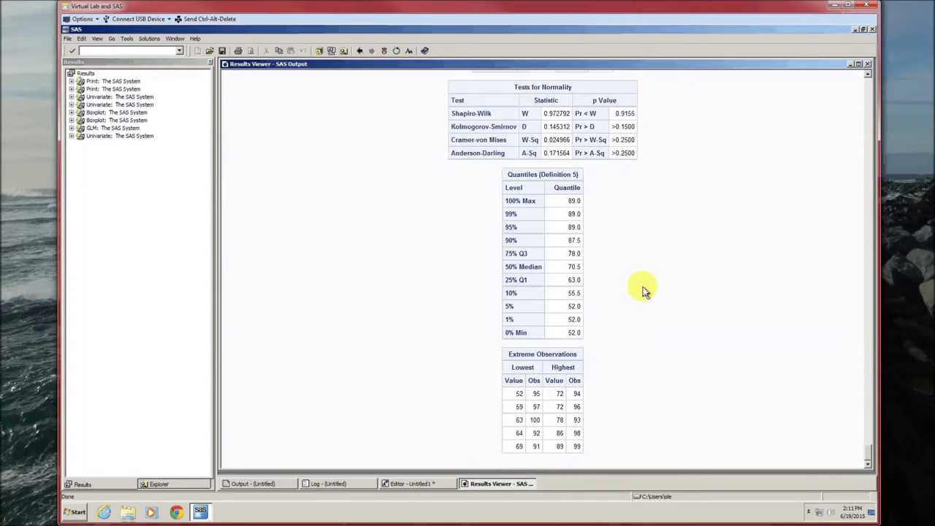
{"action": "left_click", "coordinate": [868, 65]}
Paste a PROC GLM step for grade by college with MEANS college / hovtest=levene(type=square) after UNIVARIATE
{"action": "left_click", "coordinate": [315, 421]}
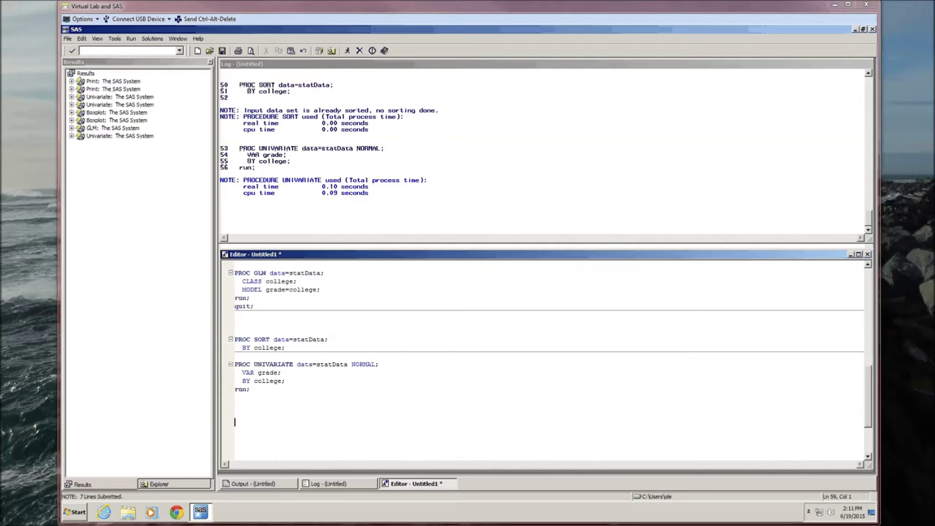
{"action": "left_click", "coordinate": [259, 414]}
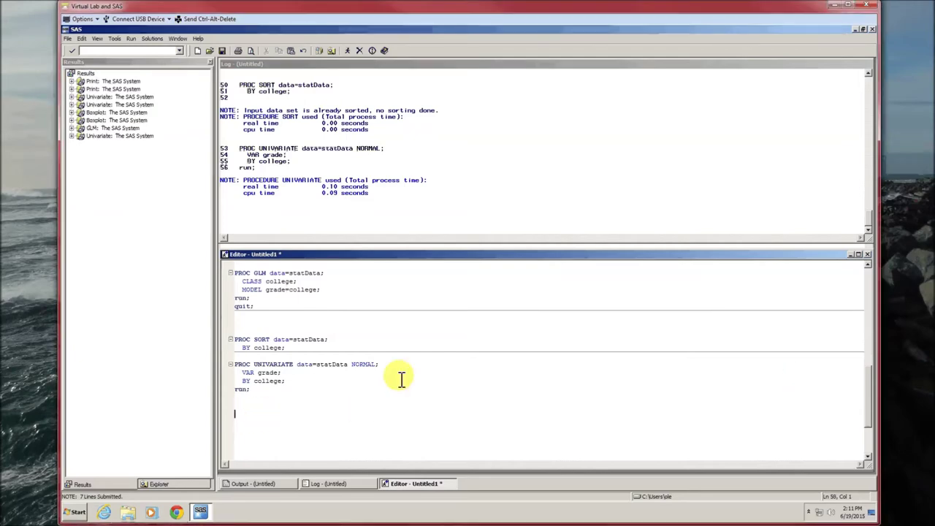
{"action": "scroll", "coordinate": [449, 370], "scroll_direction": "down", "scroll_amount": 2}
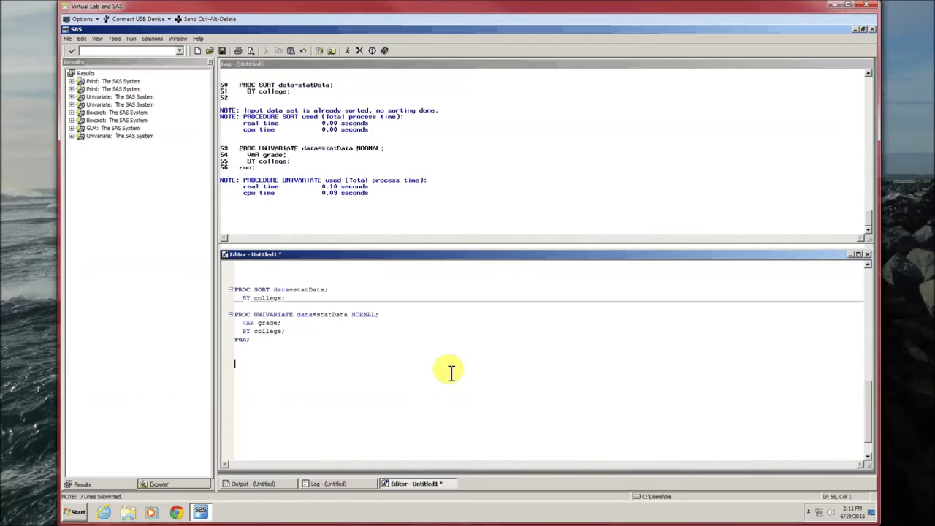
{"action": "type", "text": "PROC GLM data=statData;    CLASS college;    MODEL grade=college;    MEANS college / hovtest=levene(type=square); run; quit;"}
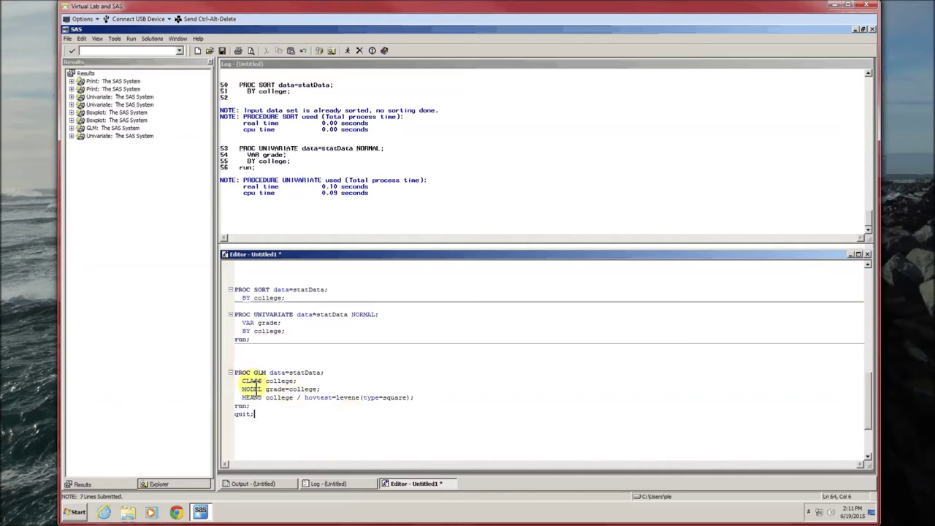
{"action": "left_click_drag", "start_coordinate": [350, 388], "coordinate": [354, 369]}
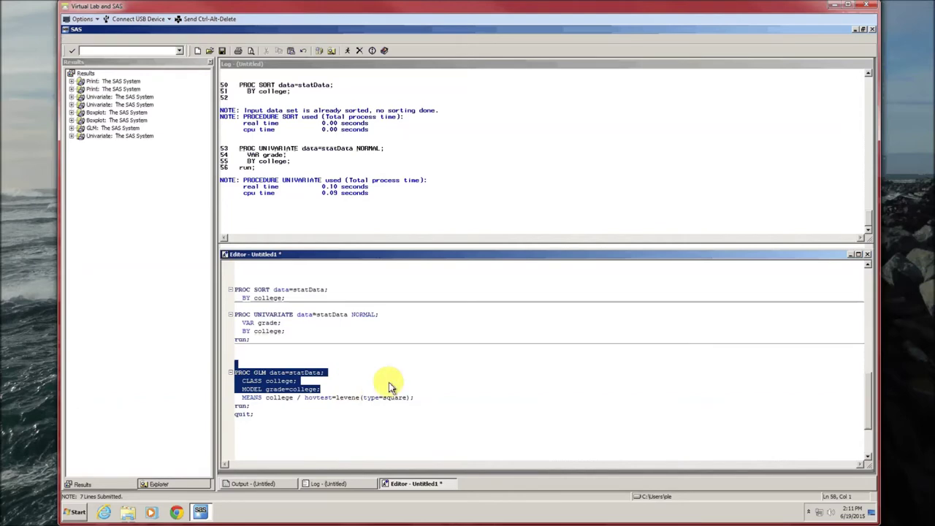
{"action": "left_click_drag", "start_coordinate": [417, 399], "coordinate": [421, 394]}
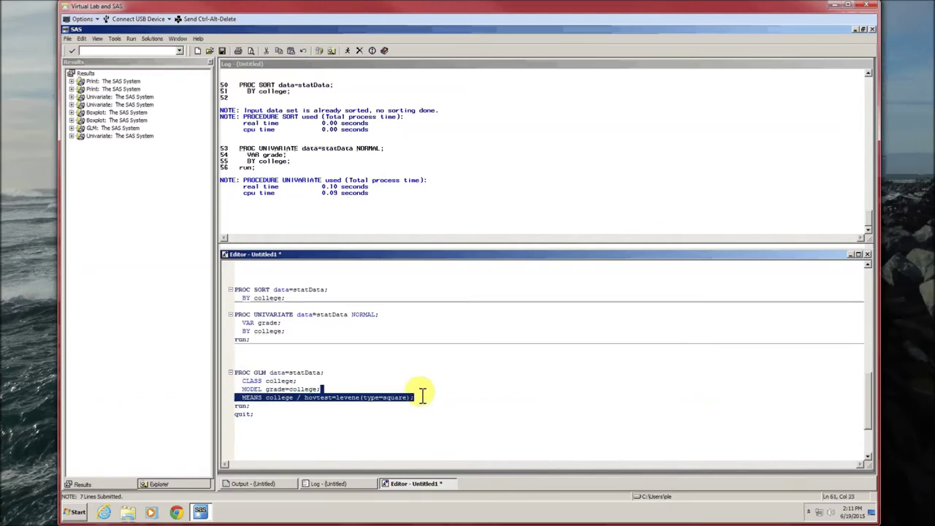
{"action": "left_click", "coordinate": [422, 395]}
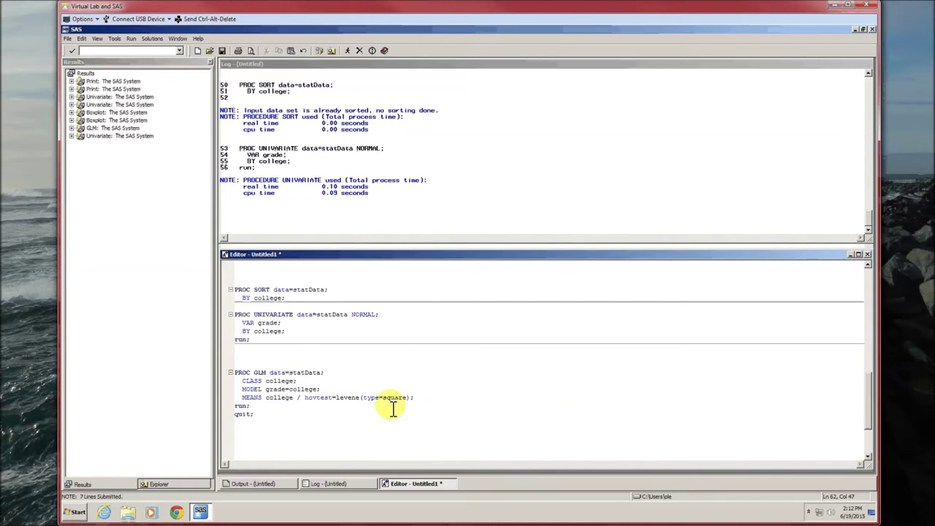
{"action": "left_click", "coordinate": [307, 428]}
Select the new PROC GLM block and submit it with F8
{"action": "left_click", "coordinate": [298, 359], "text": "shift"}
{"action": "key", "text": "F8"}
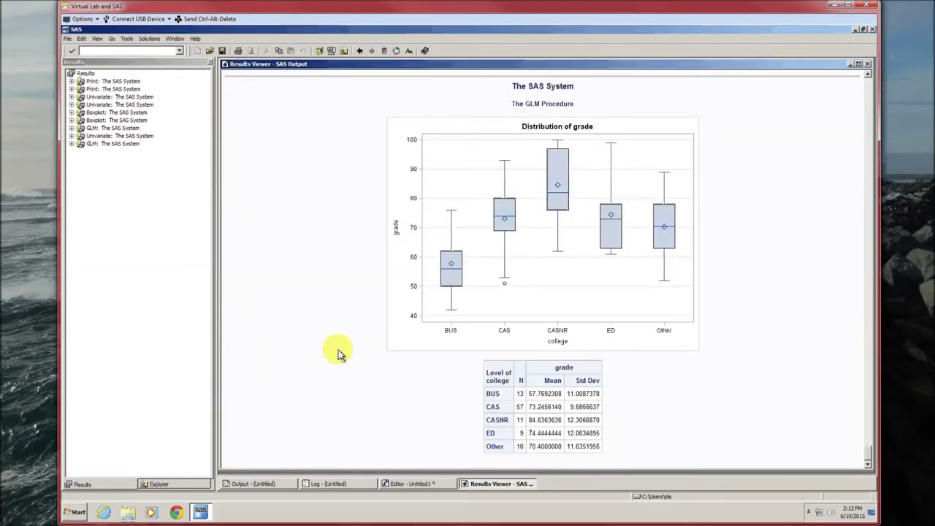
{"action": "scroll", "coordinate": [345, 346], "scroll_direction": "up", "scroll_amount": 3}
{"action": "scroll", "coordinate": [344, 346], "scroll_direction": "up", "scroll_amount": 4}
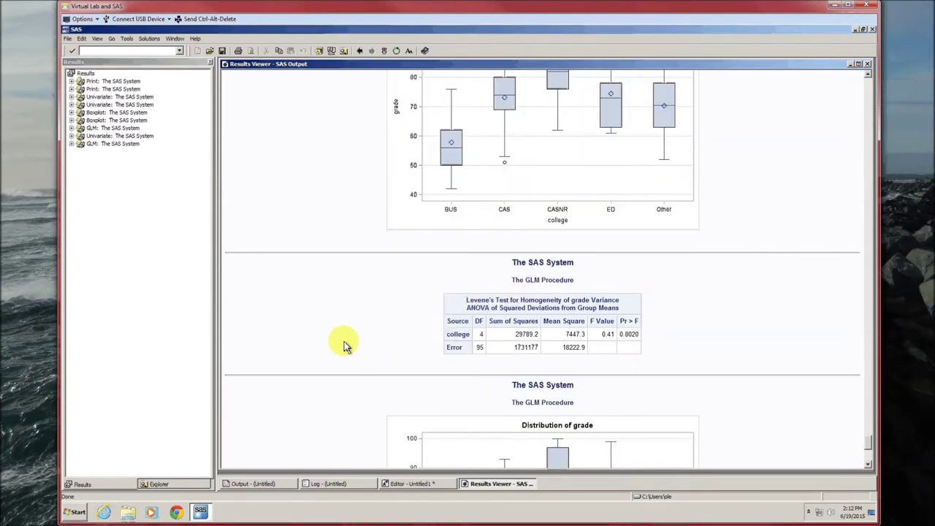
{"action": "scroll", "coordinate": [345, 346], "scroll_direction": "down", "scroll_amount": 4}
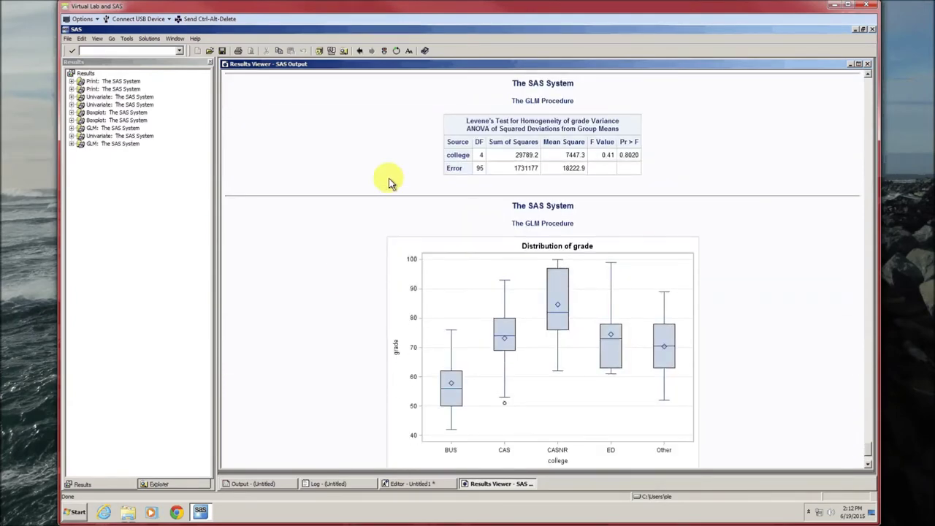
{"action": "scroll", "coordinate": [332, 174], "scroll_direction": "down", "scroll_amount": 2}
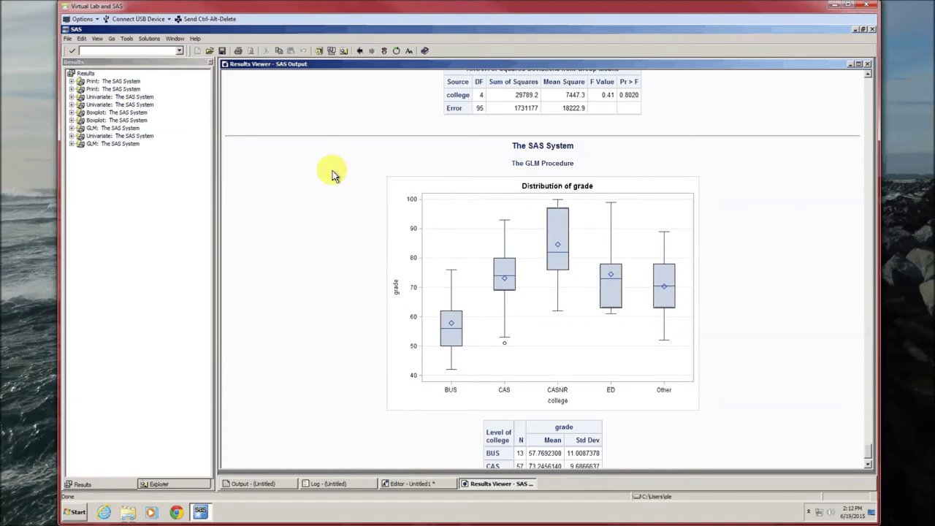
Scroll the GLM output down to the Levene's test table (F 0.41, Pr > F 0.8020)
{"action": "scroll", "coordinate": [332, 174], "scroll_direction": "up", "scroll_amount": 18}
{"action": "scroll", "coordinate": [333, 173], "scroll_direction": "up", "scroll_amount": 2}
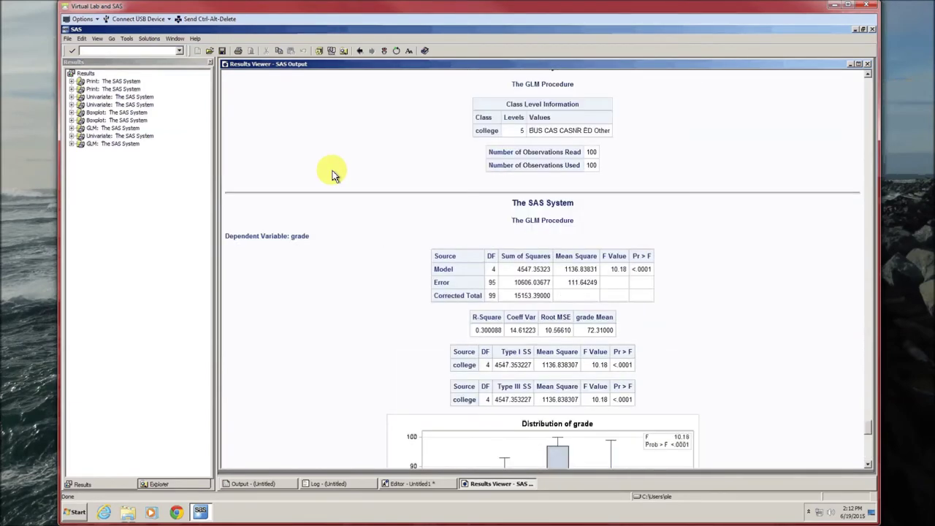
{"action": "scroll", "coordinate": [333, 173], "scroll_direction": "up", "scroll_amount": 2}
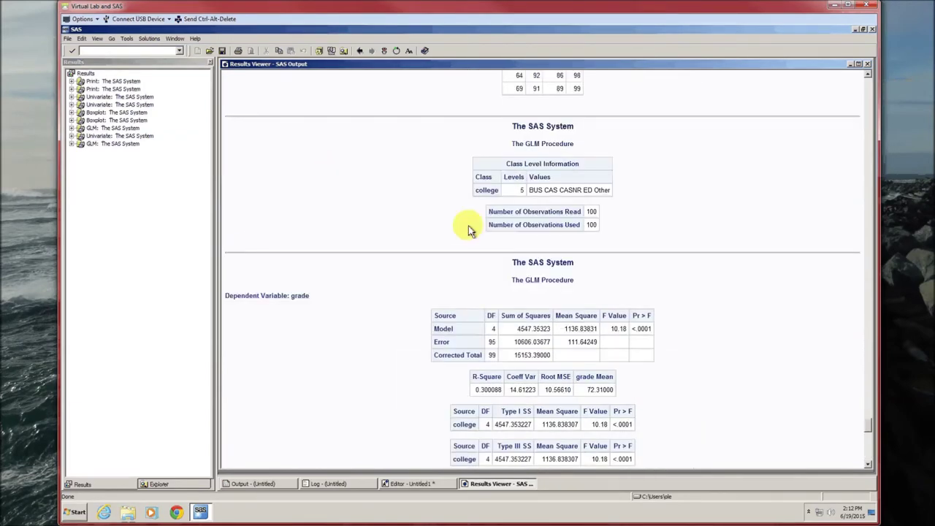
{"action": "scroll", "coordinate": [635, 200], "scroll_direction": "down", "scroll_amount": 2}
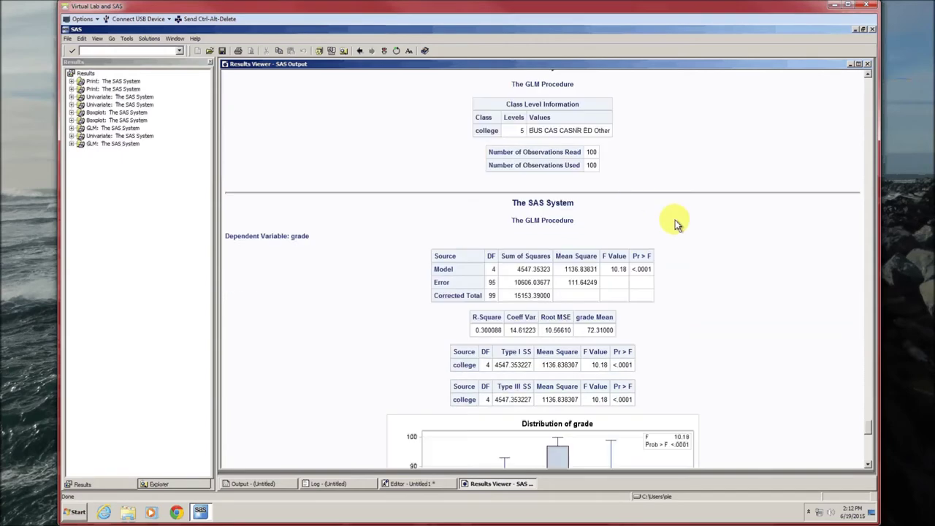
{"action": "scroll", "coordinate": [676, 224], "scroll_direction": "down", "scroll_amount": 2}
{"action": "scroll", "coordinate": [799, 322], "scroll_direction": "down", "scroll_amount": 6}
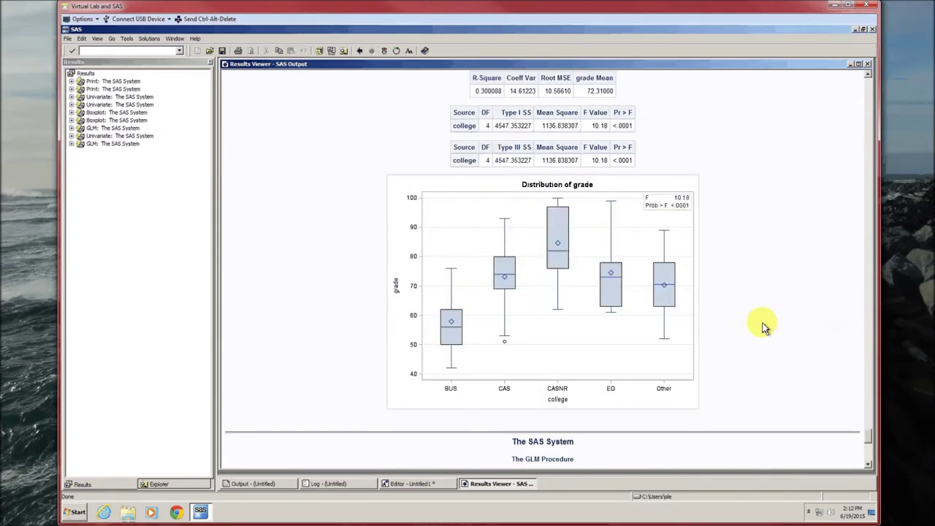
{"action": "scroll", "coordinate": [738, 321], "scroll_direction": "down", "scroll_amount": 6}
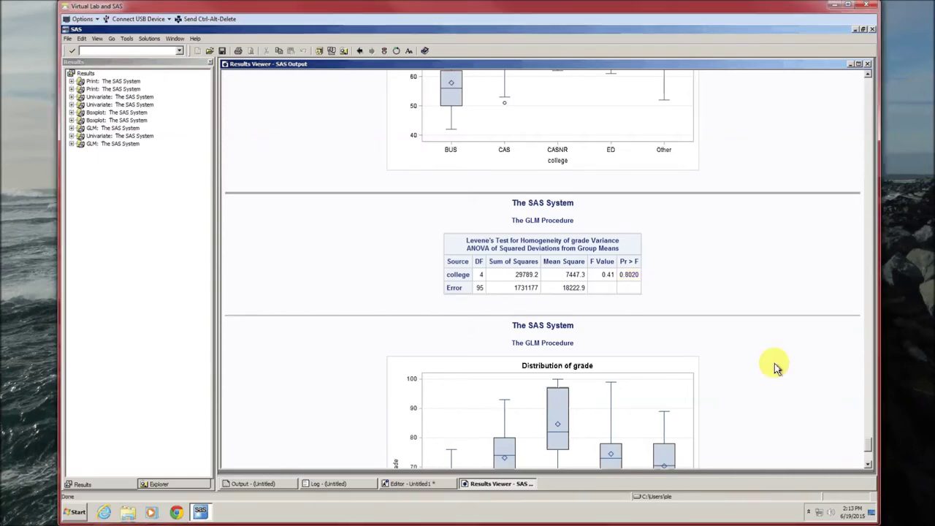
{"action": "scroll", "coordinate": [776, 365], "scroll_direction": "down", "scroll_amount": 5}
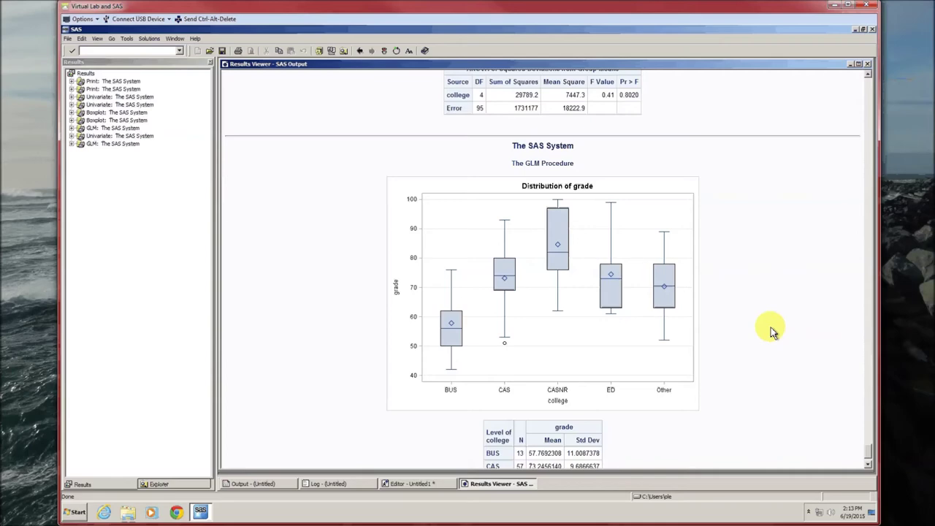
Close the results and paste a PROC GLM block with MEANS college / TUKEY below the Levene code
{"action": "left_click", "coordinate": [867, 64]}
{"action": "left_click", "coordinate": [435, 438]}
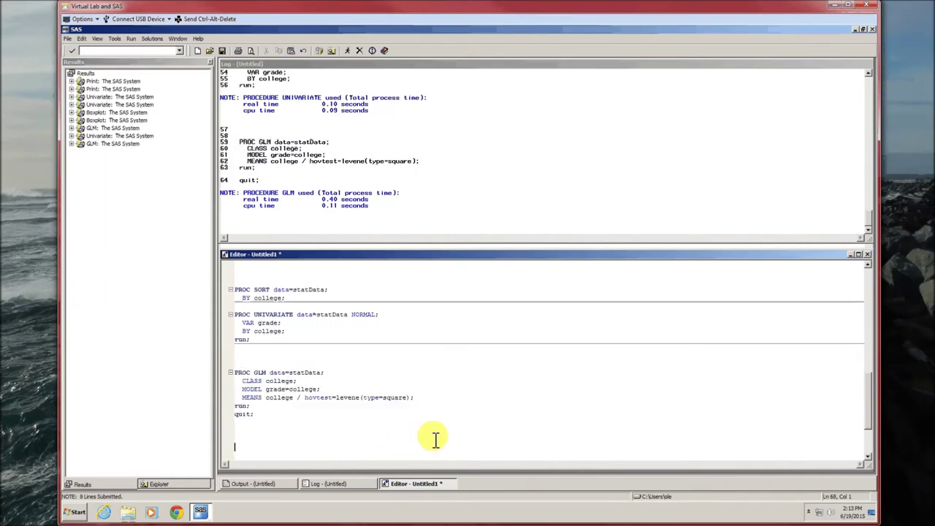
{"action": "scroll", "coordinate": [595, 403], "scroll_direction": "down", "scroll_amount": 2}
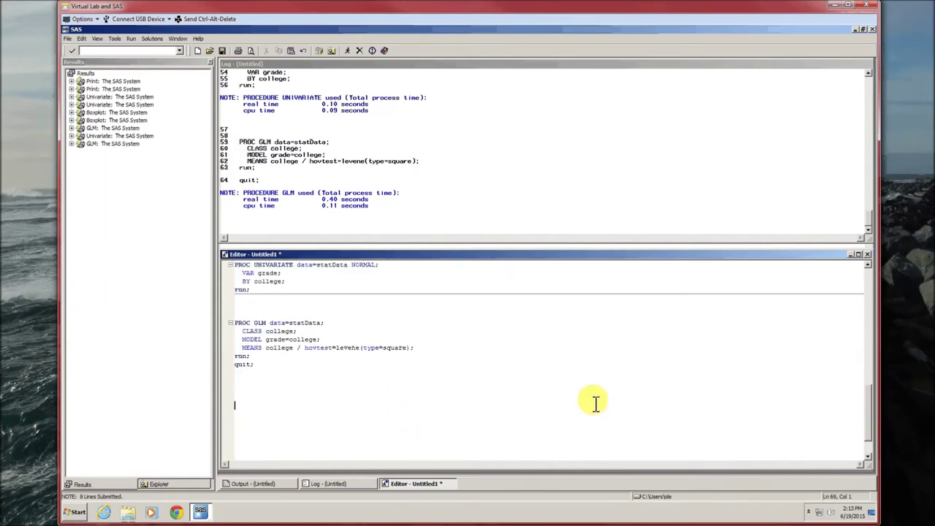
{"action": "key", "text": "Return"}
{"action": "key", "text": "Return"}
{"action": "key", "text": "Return"}
{"action": "key", "text": "Return"}
{"action": "key", "text": "Return"}
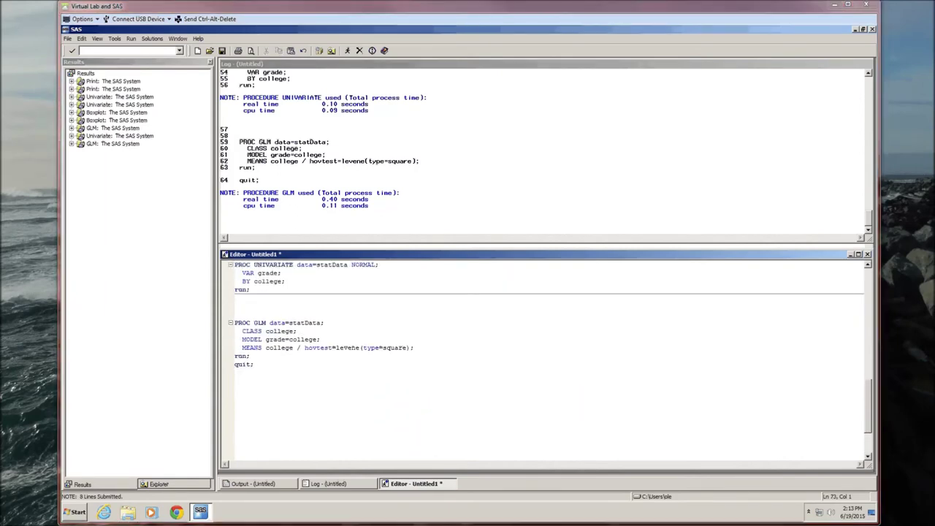
{"action": "left_click", "coordinate": [247, 424]}
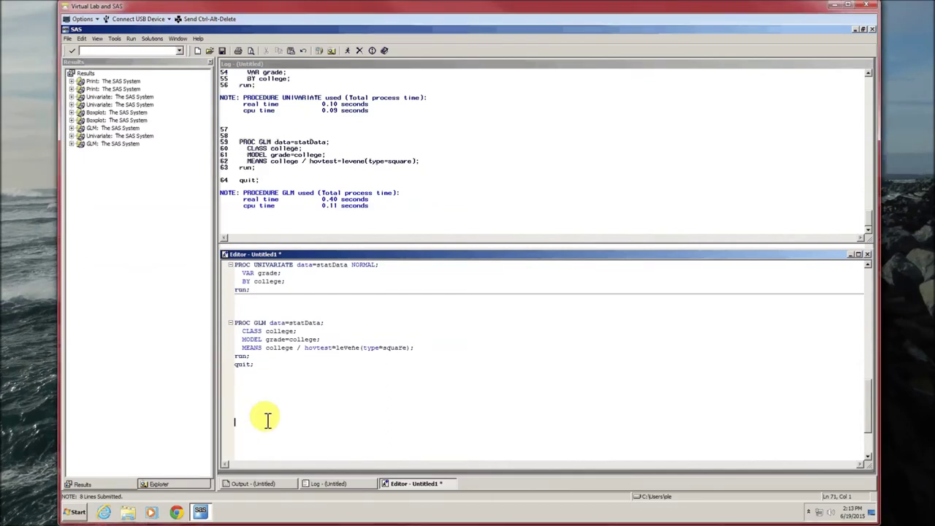
{"action": "scroll", "coordinate": [437, 379], "scroll_direction": "down", "scroll_amount": 1}
{"action": "scroll", "coordinate": [436, 379], "scroll_direction": "down", "scroll_amount": 1}
{"action": "type", "text": "PROC GLM data=statData;   CLASS college;   MODEL grade=college;   MEANS college / TUKEY;  run; quit;"}
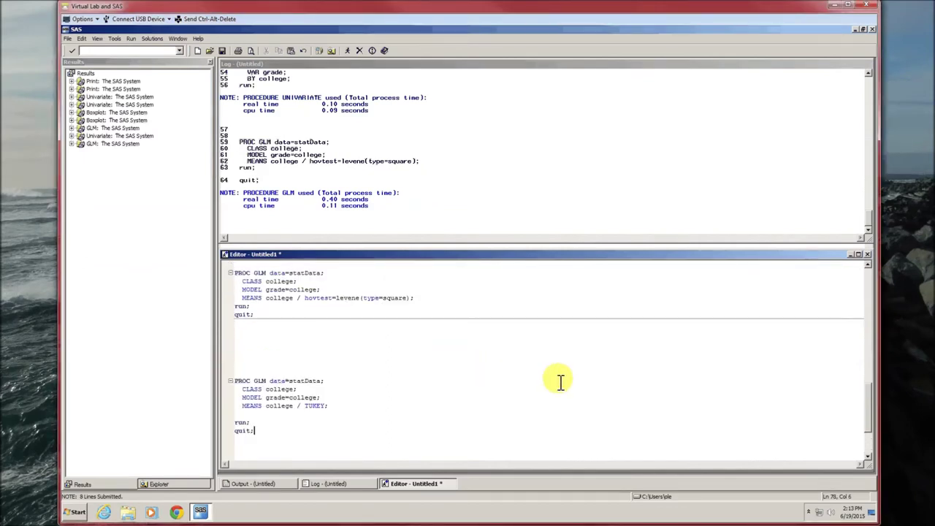
Remove the blank line before run; and submit the selected Tukey block with F3
{"action": "scroll", "coordinate": [642, 394], "scroll_direction": "down", "scroll_amount": 1}
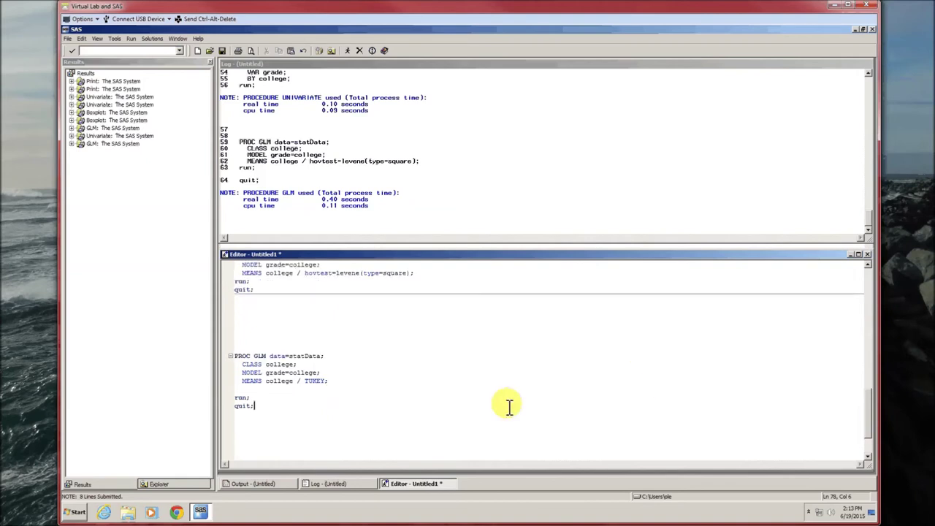
{"action": "left_click_drag", "start_coordinate": [327, 356], "coordinate": [234, 356]}
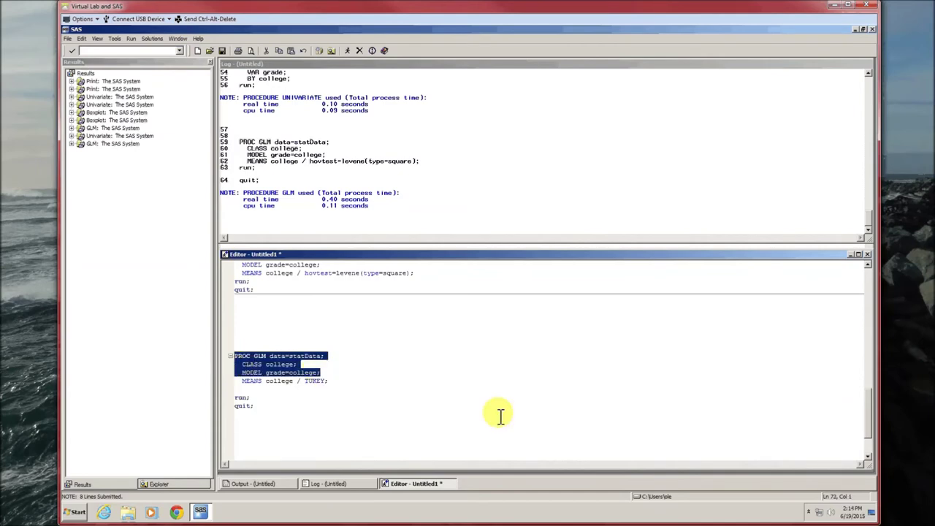
{"action": "left_click_drag", "start_coordinate": [329, 380], "coordinate": [246, 380]}
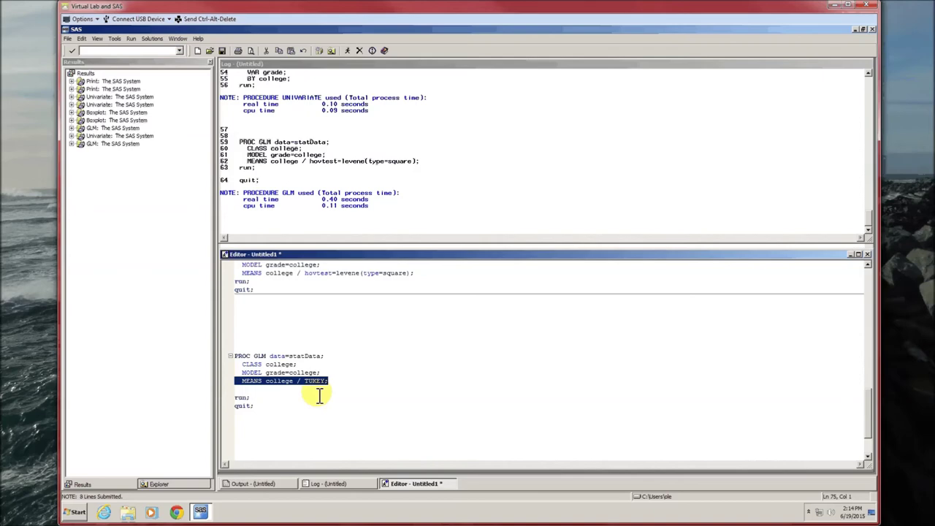
{"action": "key", "text": "Down"}
{"action": "key", "text": "Delete"}
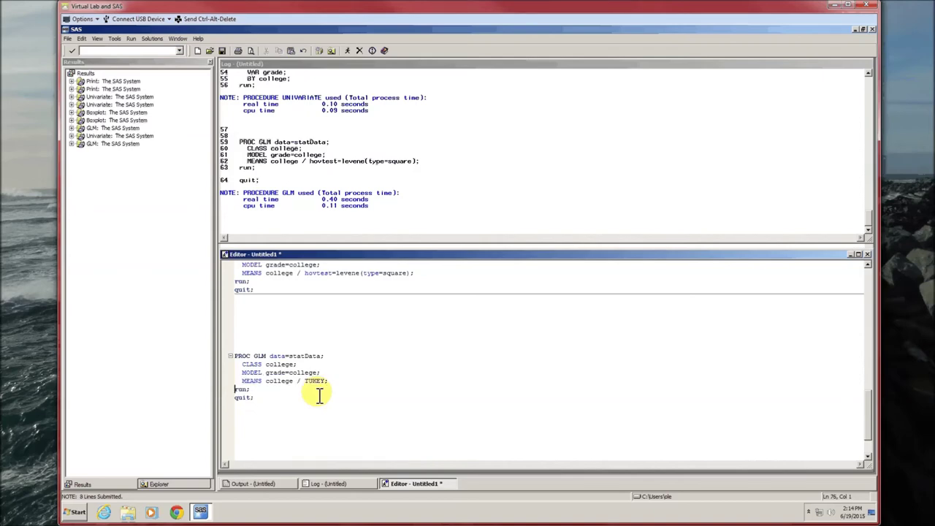
{"action": "left_click_drag", "start_coordinate": [319, 396], "coordinate": [346, 347]}
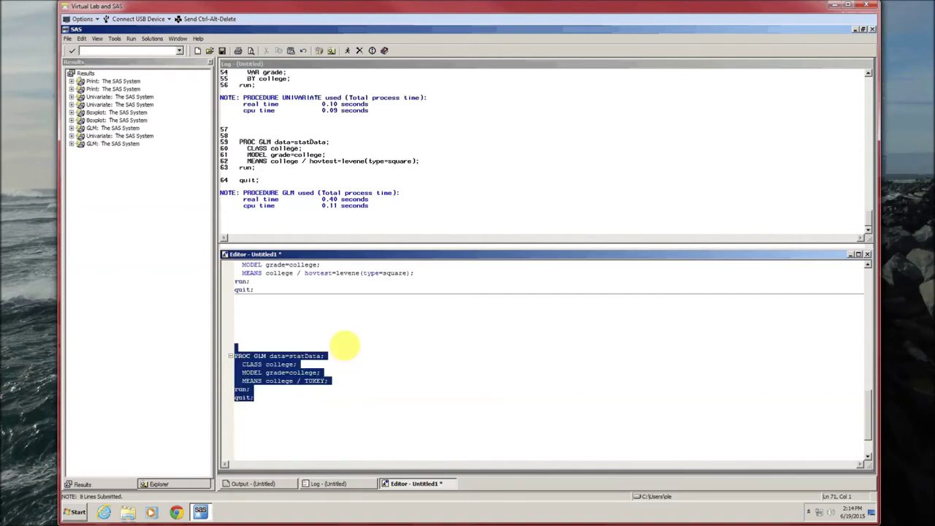
{"action": "key", "text": "F3"}
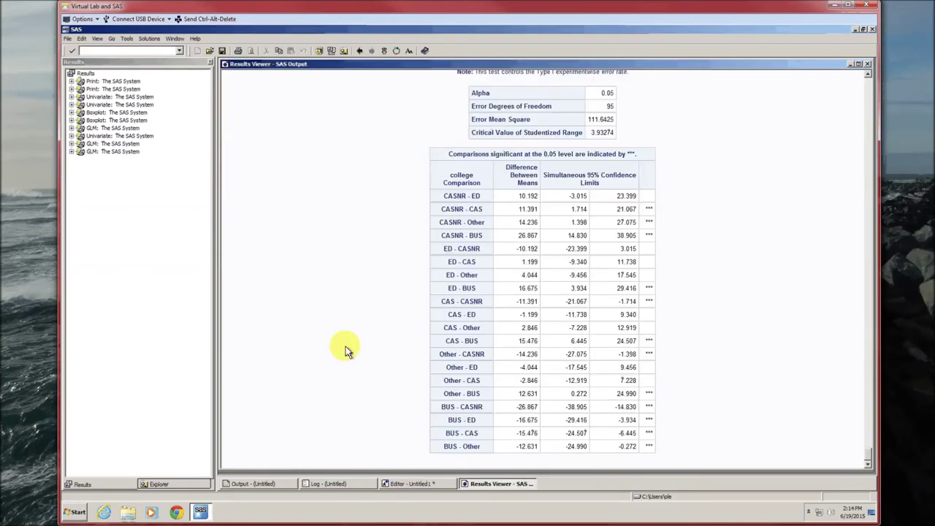
Scroll through the Tukey HSD output showing CASNR-CAS, CASNR-BUS, ED-BUS and CAS-BUS as significant
{"action": "scroll", "coordinate": [345, 348], "scroll_direction": "up", "scroll_amount": 10}
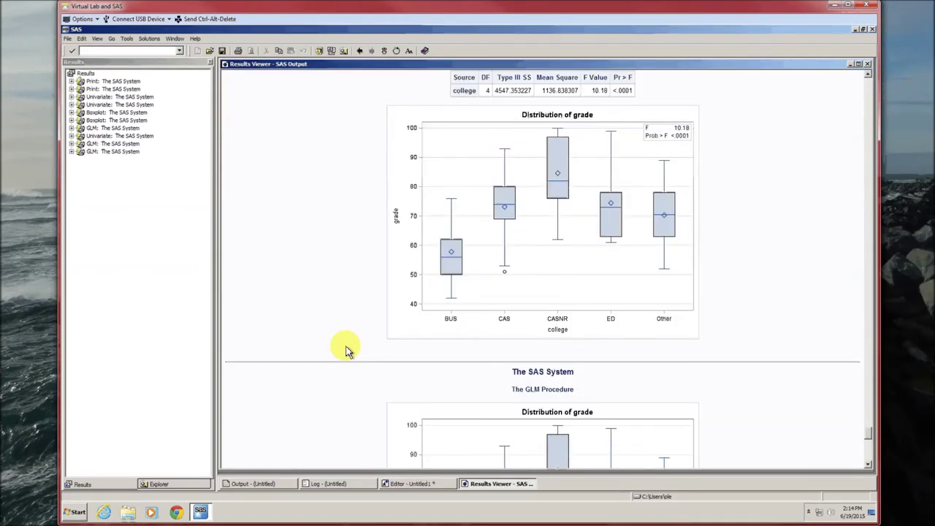
{"action": "scroll", "coordinate": [347, 349], "scroll_direction": "down", "scroll_amount": 7}
{"action": "scroll", "coordinate": [346, 349], "scroll_direction": "up", "scroll_amount": 2}
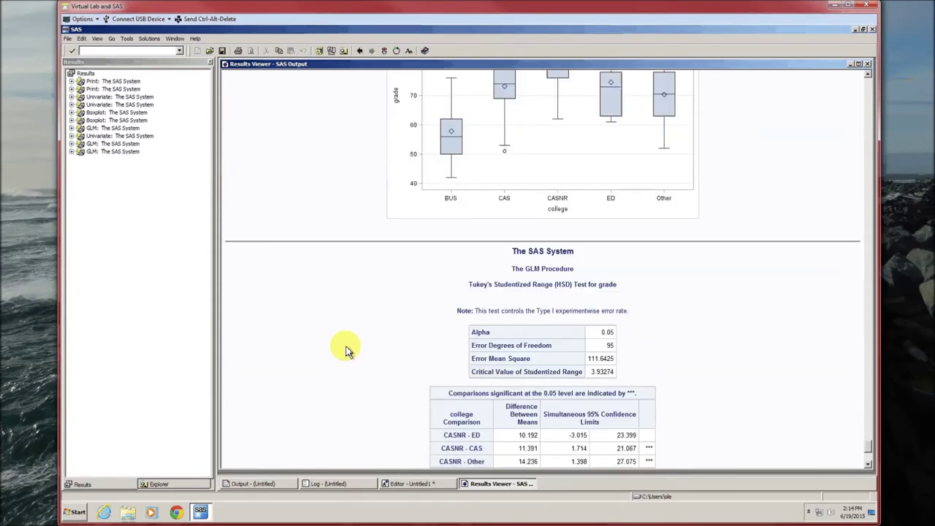
{"action": "scroll", "coordinate": [346, 351], "scroll_direction": "up", "scroll_amount": 8}
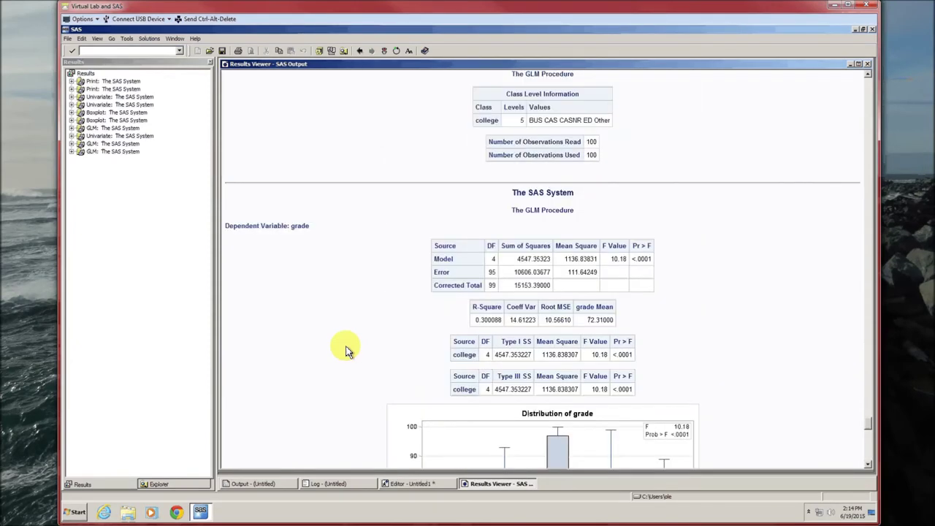
{"action": "scroll", "coordinate": [346, 350], "scroll_direction": "up", "scroll_amount": 2}
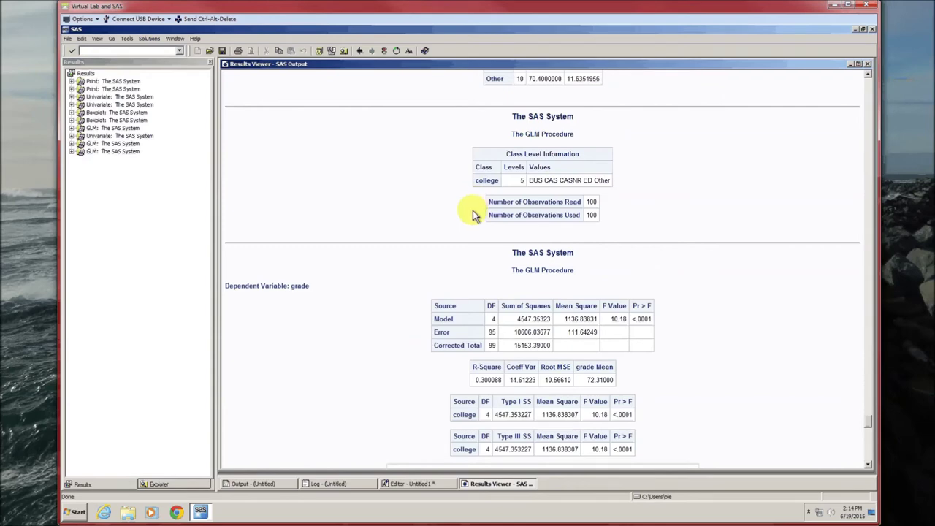
{"action": "scroll", "coordinate": [463, 261], "scroll_direction": "down", "scroll_amount": 10}
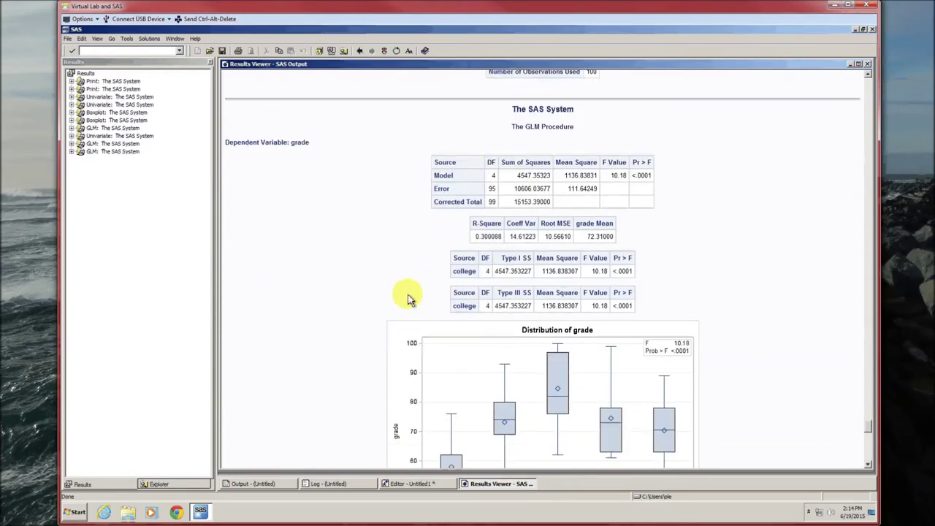
{"action": "scroll", "coordinate": [368, 295], "scroll_direction": "down", "scroll_amount": 12}
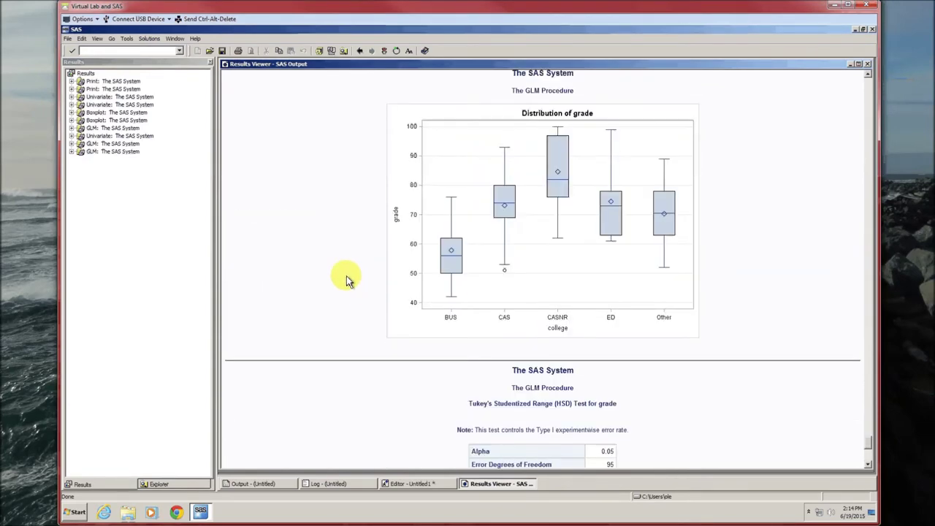
{"action": "scroll", "coordinate": [347, 279], "scroll_direction": "down", "scroll_amount": 6}
{"action": "scroll", "coordinate": [348, 279], "scroll_direction": "down", "scroll_amount": 2}
{"action": "scroll", "coordinate": [346, 276], "scroll_direction": "down", "scroll_amount": 2}
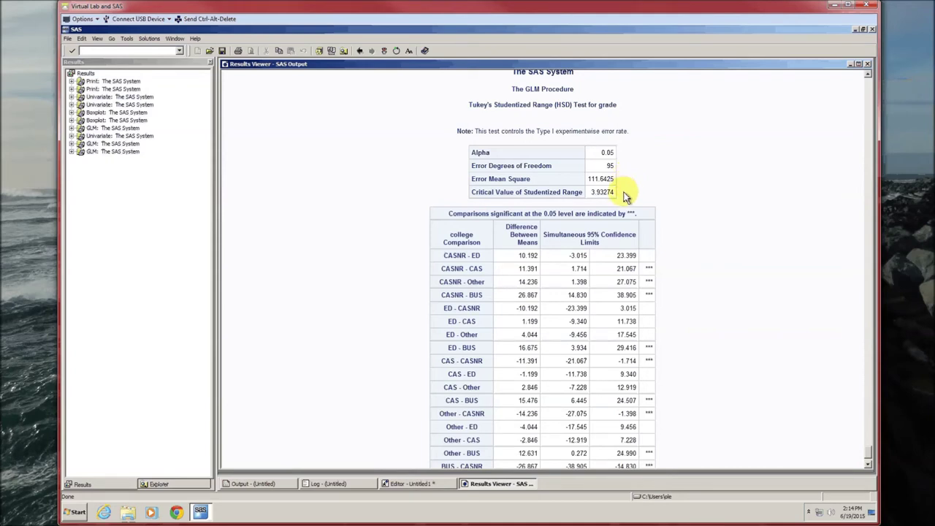
{"action": "scroll", "coordinate": [687, 181], "scroll_direction": "down", "scroll_amount": 3}
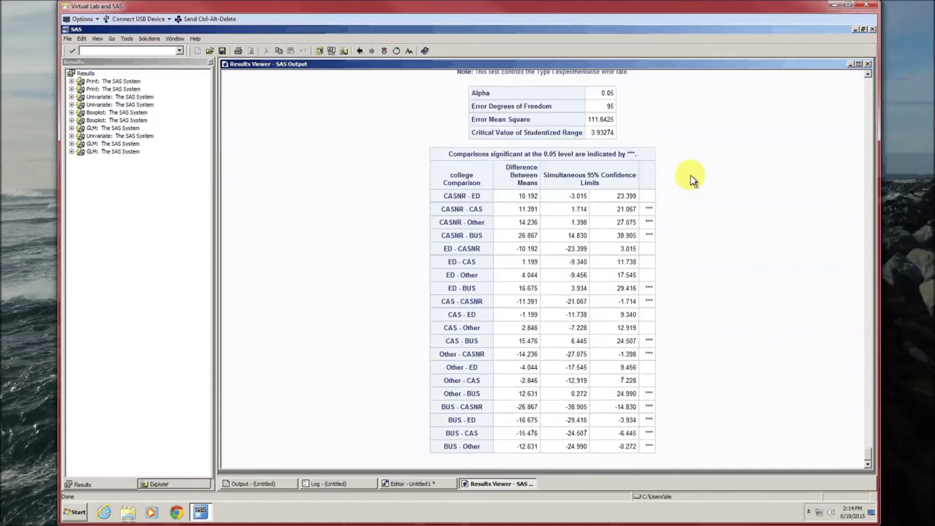
{"action": "double_click", "coordinate": [649, 209]}
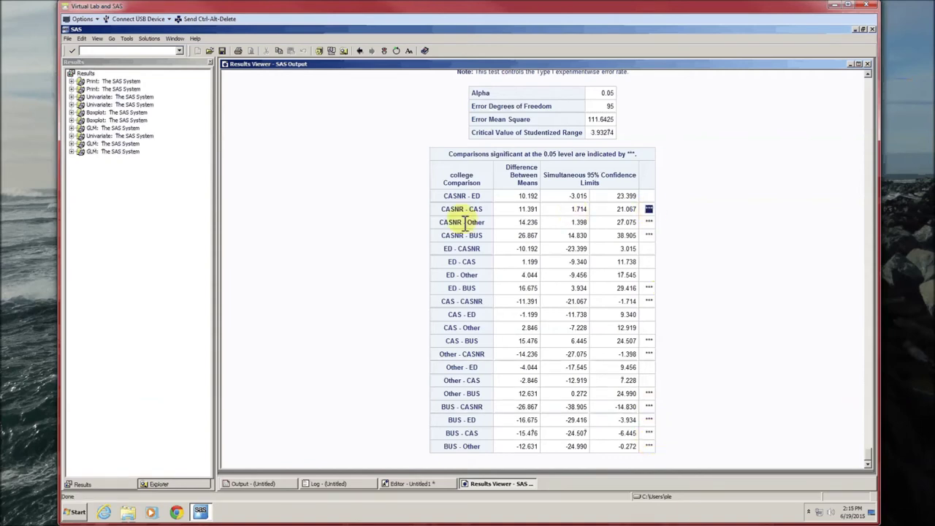
{"action": "left_click_drag", "start_coordinate": [442, 210], "coordinate": [478, 218]}
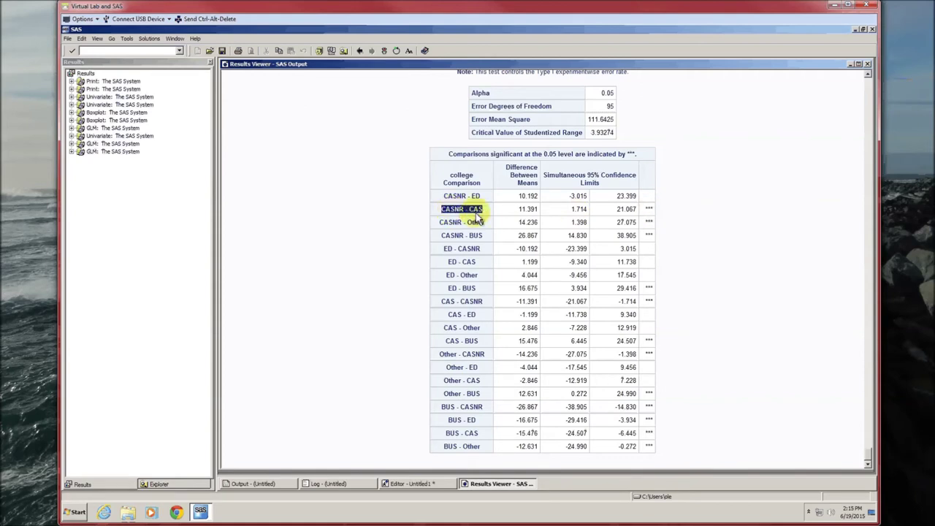
{"action": "left_click", "coordinate": [476, 212]}
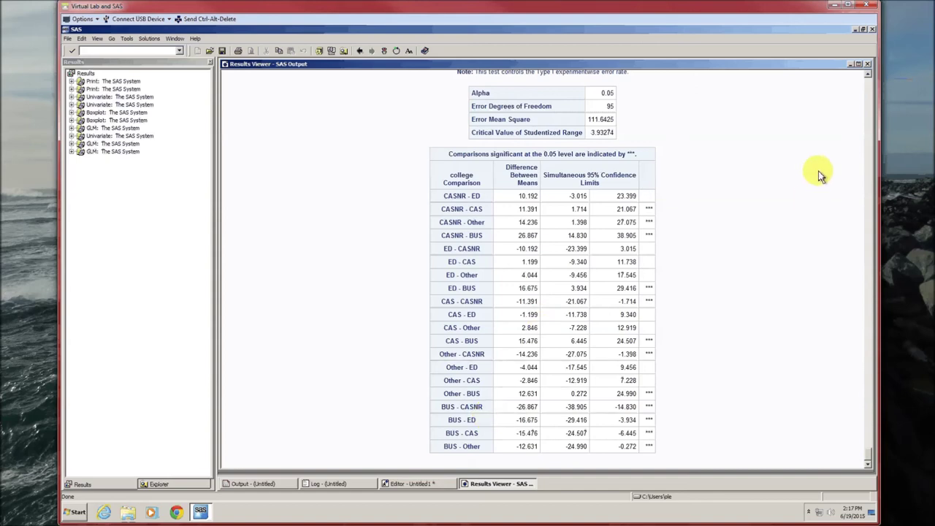
{"action": "left_click", "coordinate": [868, 64]}
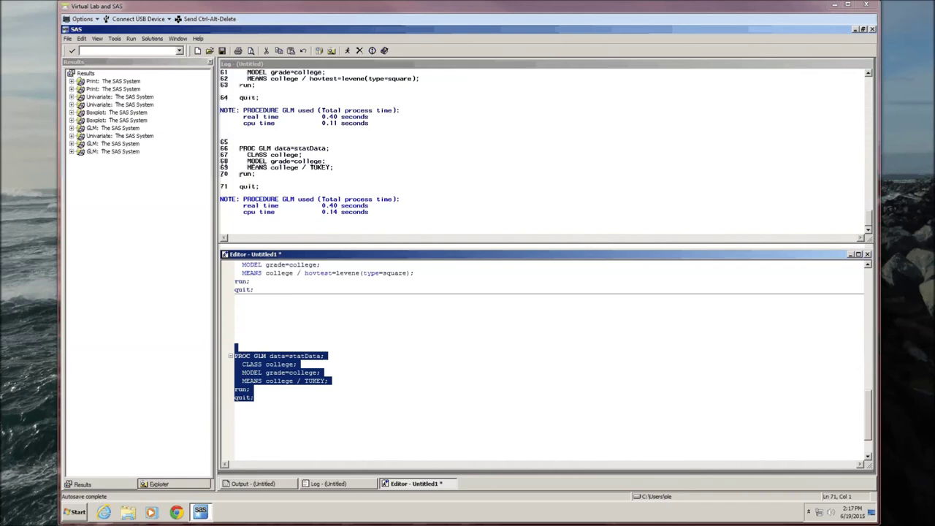
Paste a PROC NPAR1WAY data=statData wilcoxon block with CLASS college and VAR grade below the Tukey code
{"action": "left_click", "coordinate": [317, 435]}
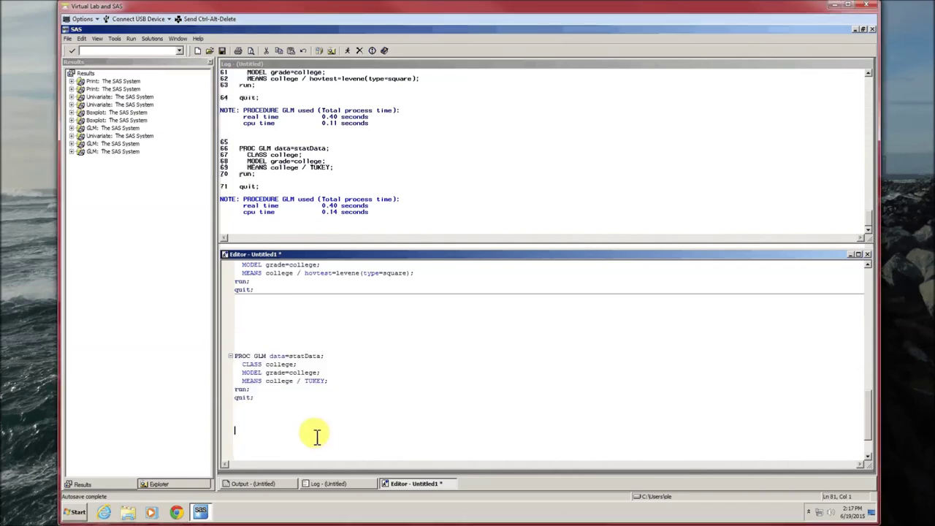
{"action": "scroll", "coordinate": [504, 377], "scroll_direction": "down", "scroll_amount": 2}
{"action": "key", "text": "Return"}
{"action": "key", "text": "Return"}
{"action": "key", "text": "Return"}
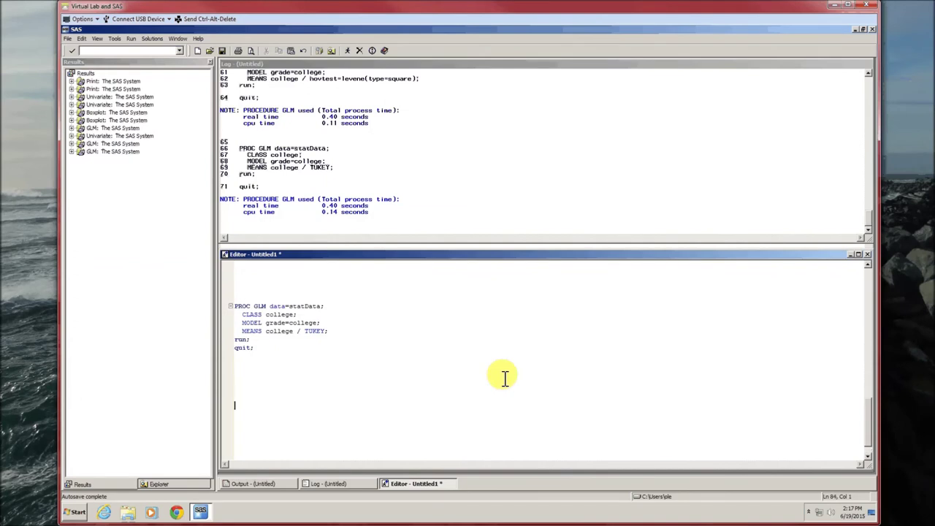
{"action": "key", "text": "Return"}
{"action": "key", "text": "Return"}
{"action": "type", "text": "PROC NPAR1WAY data=statData wilcoxon;   CLASS college;   VAR grade; run;"}
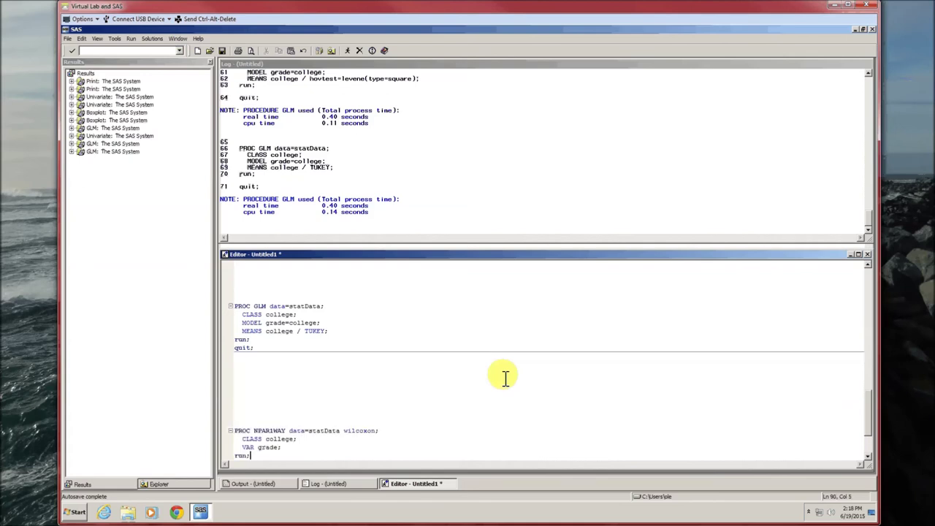
{"action": "scroll", "coordinate": [505, 377], "scroll_direction": "down", "scroll_amount": 2}
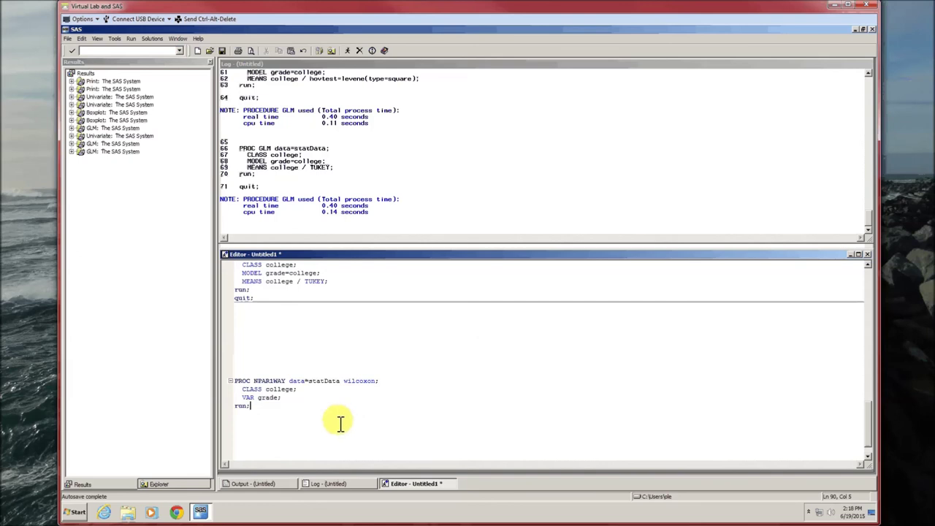
Highlight college as the grouping variable, then select the whole NPAR1WAY block
{"action": "key", "text": "shift+Up"}
{"action": "key", "text": "shift+Up"}
{"action": "key", "text": "shift+Up"}
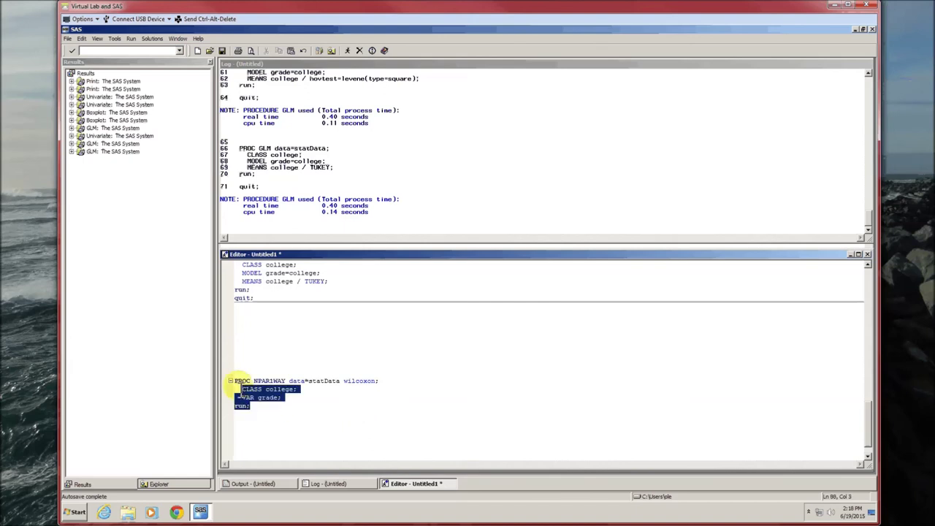
{"action": "key", "text": "shift+Home"}
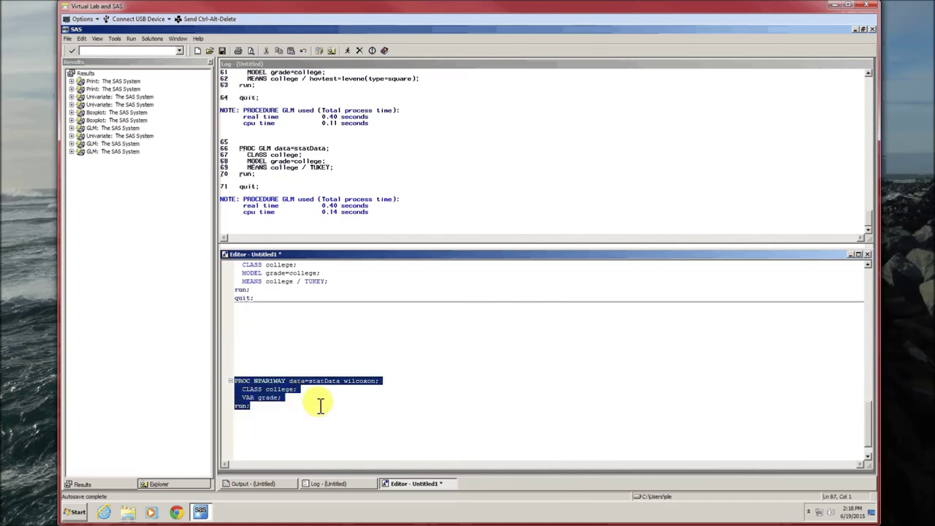
{"action": "left_click", "coordinate": [320, 406]}
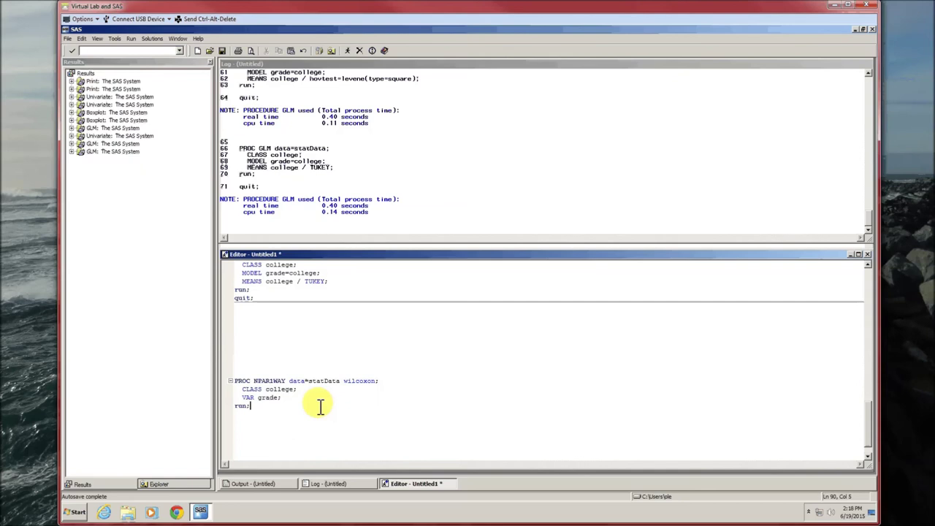
{"action": "double_click", "coordinate": [277, 389]}
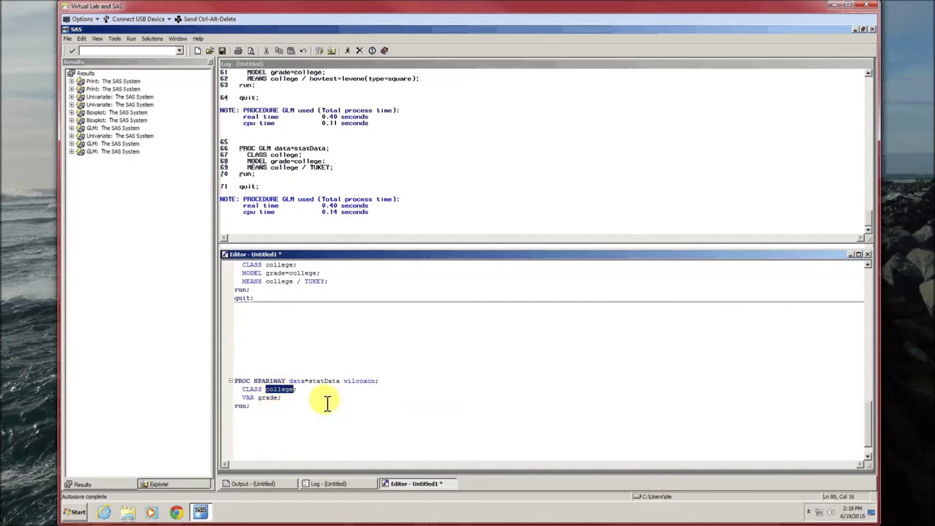
{"action": "left_click_drag", "start_coordinate": [278, 410], "coordinate": [266, 370]}
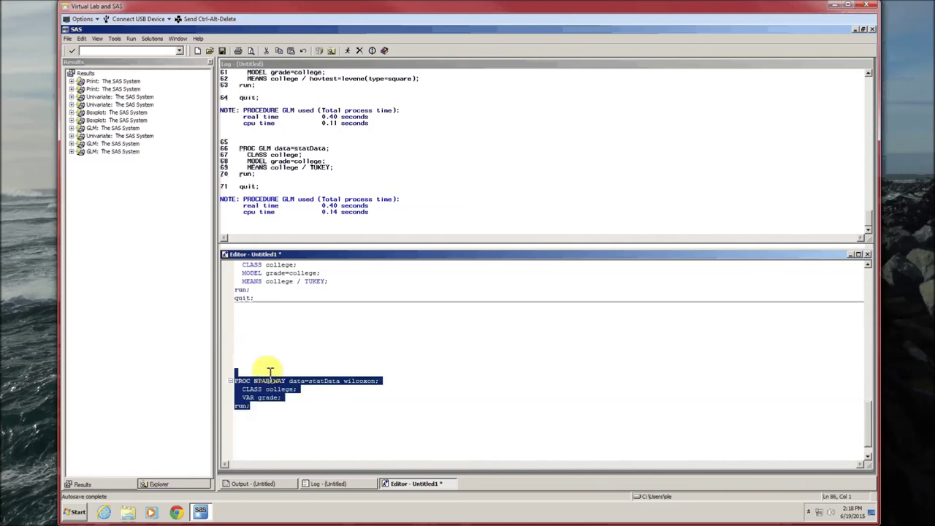
Run the NPAR1WAY block, giving Kruskal-Wallis chi-square 24.8943 with p<.0001, and close the results
{"action": "key", "text": "F3"}
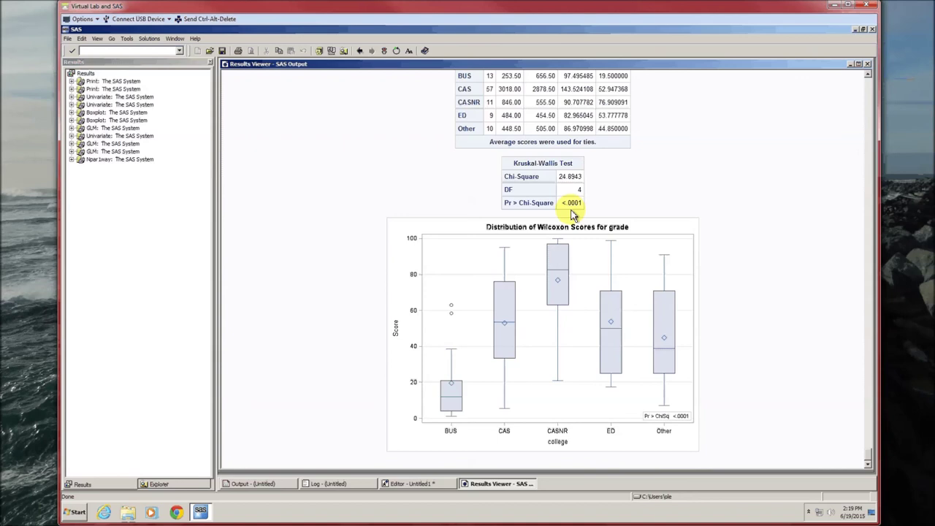
{"action": "left_click", "coordinate": [867, 66]}
Clear the code selection by clicking below the PROC NPAR1WAY step in the Editor
{"action": "left_click", "coordinate": [271, 428]}
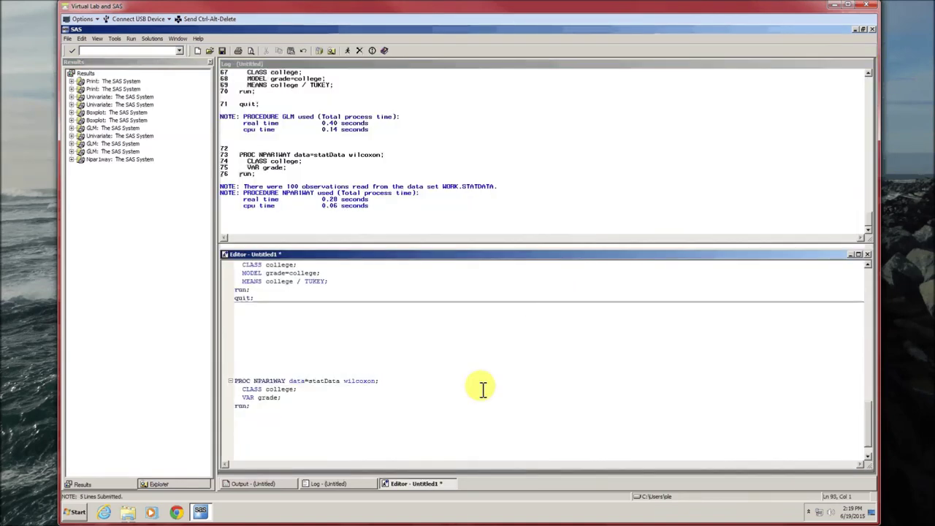
{"action": "scroll", "coordinate": [483, 387], "scroll_direction": "down", "scroll_amount": 2}
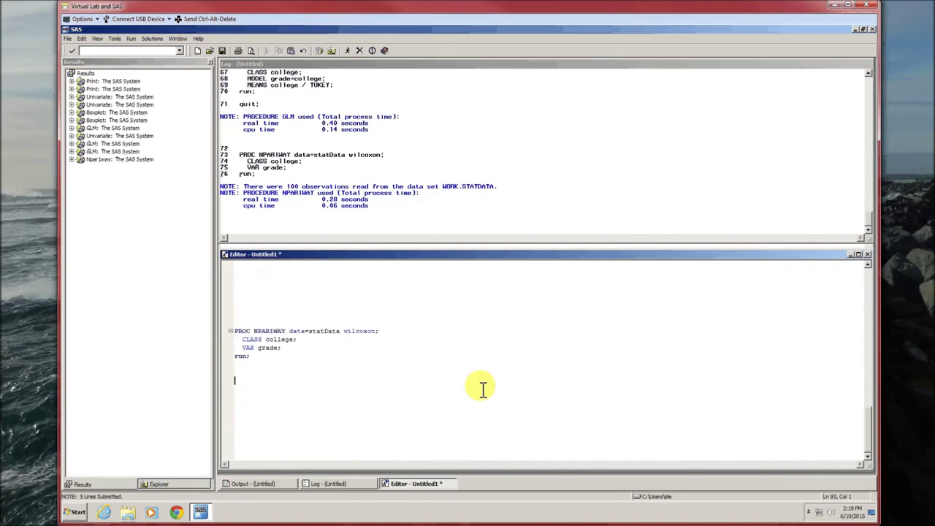